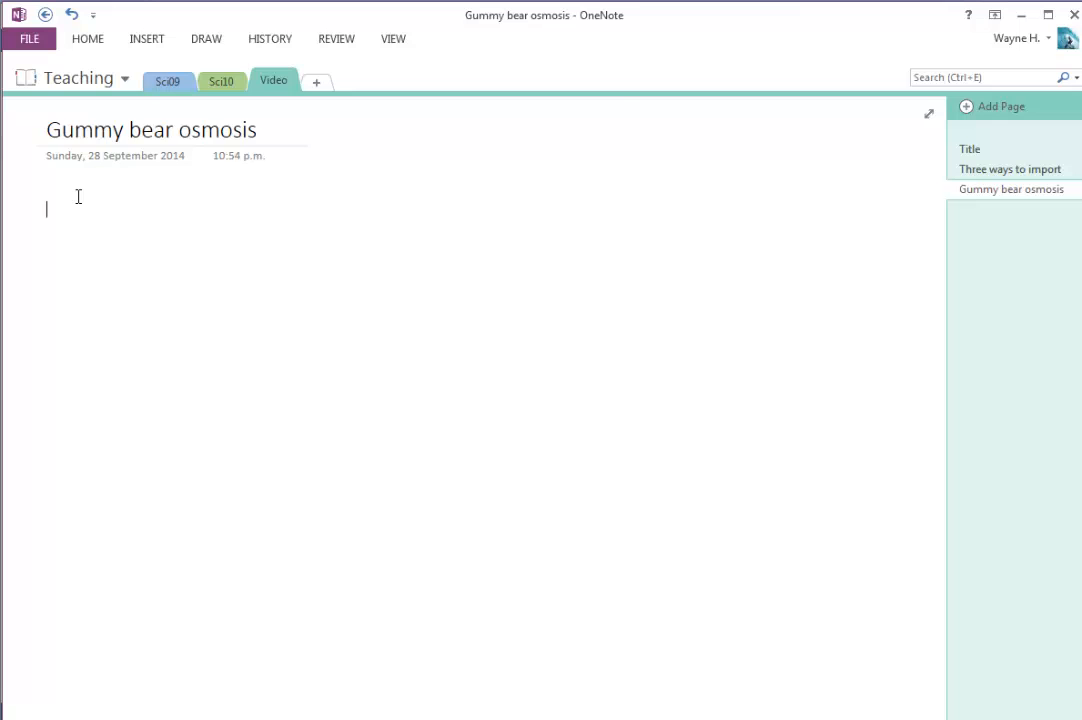
- Paste the copied Gummy Bear Osmosis document onto the page and widen its container until the large heading fits on one line
key(ctrl+v)
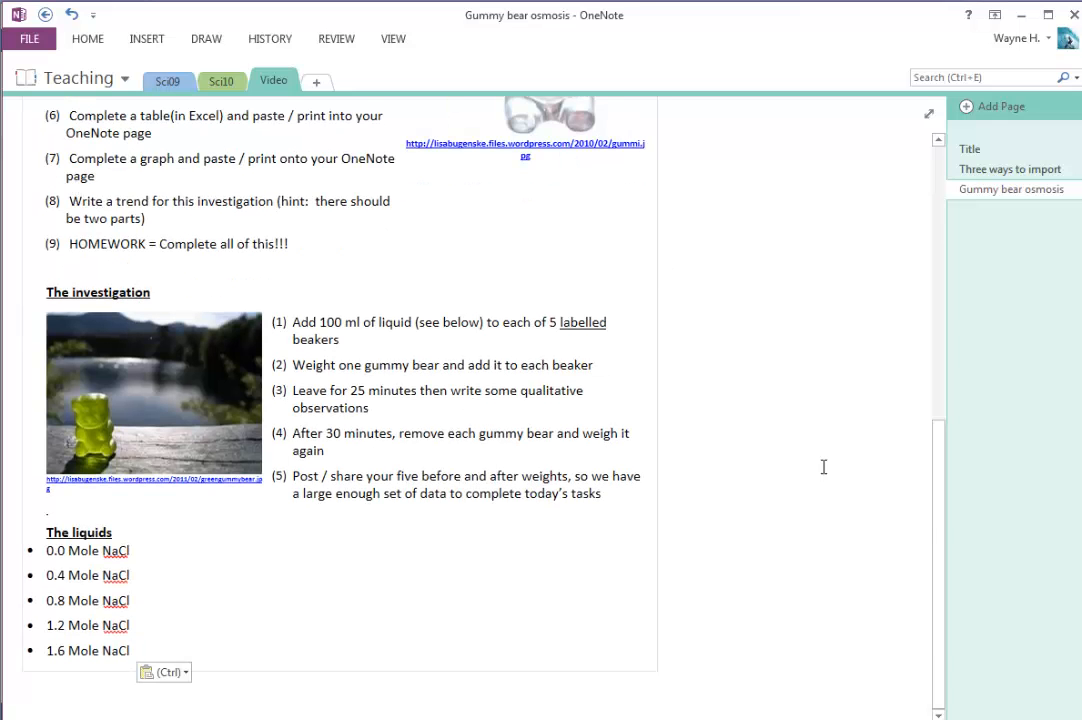
drag(942, 519, 918, 302)
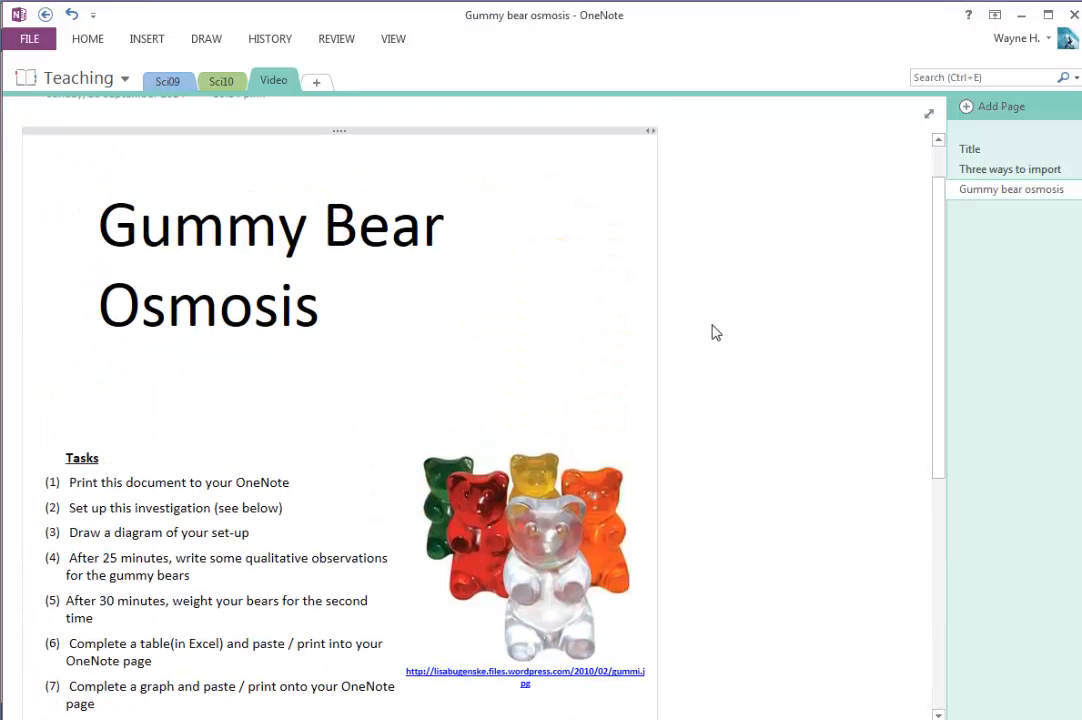
drag(659, 330, 790, 333)
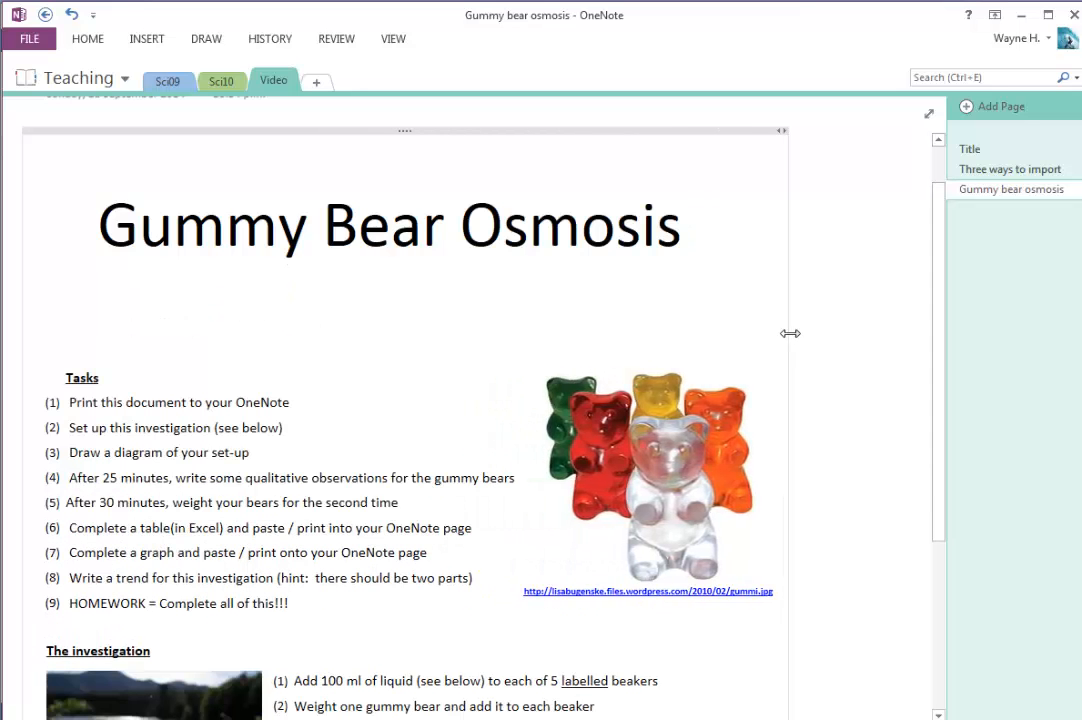
- Delete the surplus blank lines between the Gummy Bear Osmosis heading and the Tasks list
click(85, 278)
key(Delete)
key(Delete)
key(Delete)
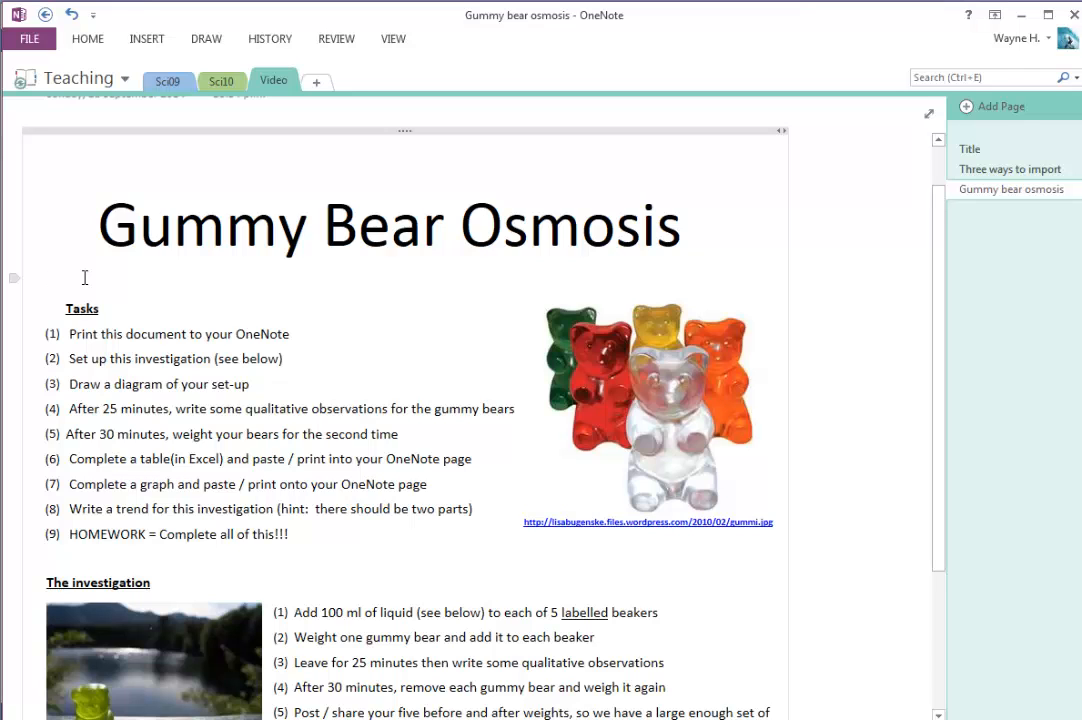
click(884, 291)
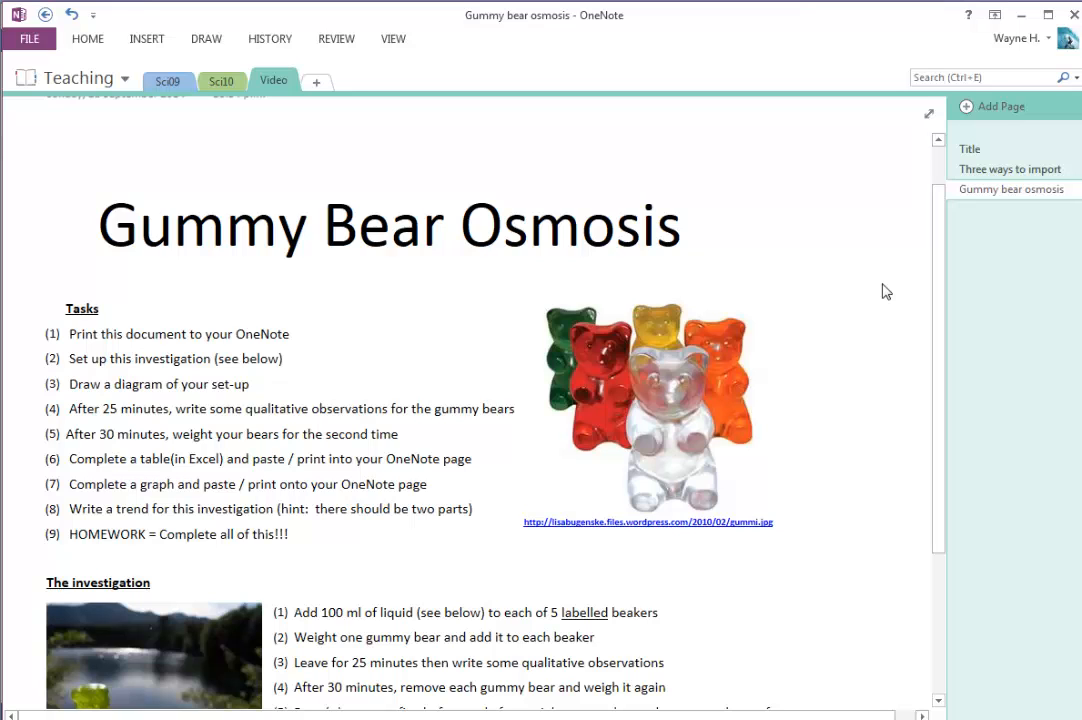
- Add a new page to the Video section titled "Cells & microbes table of contents"
click(992, 105)
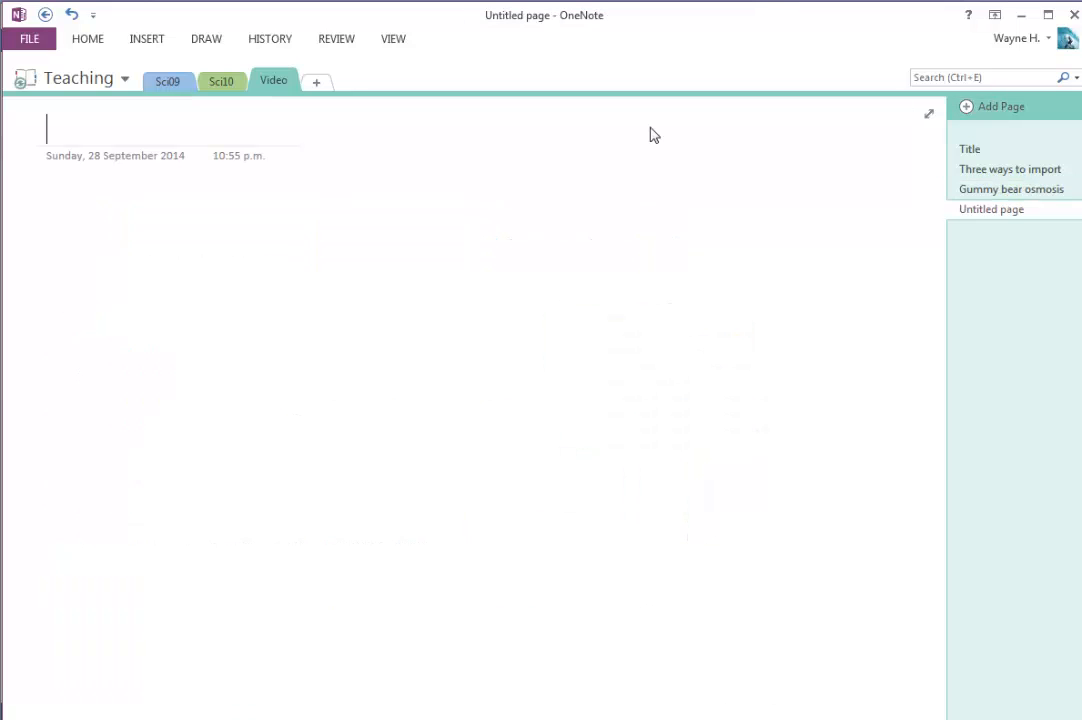
text(Cells & )
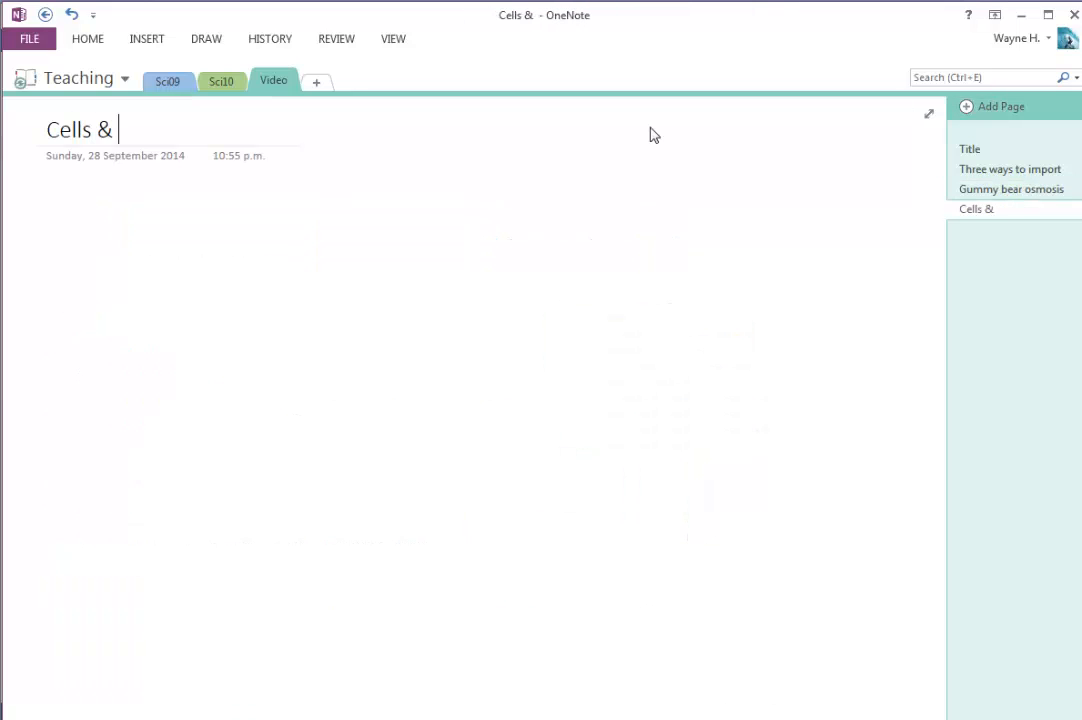
text(microbes t)
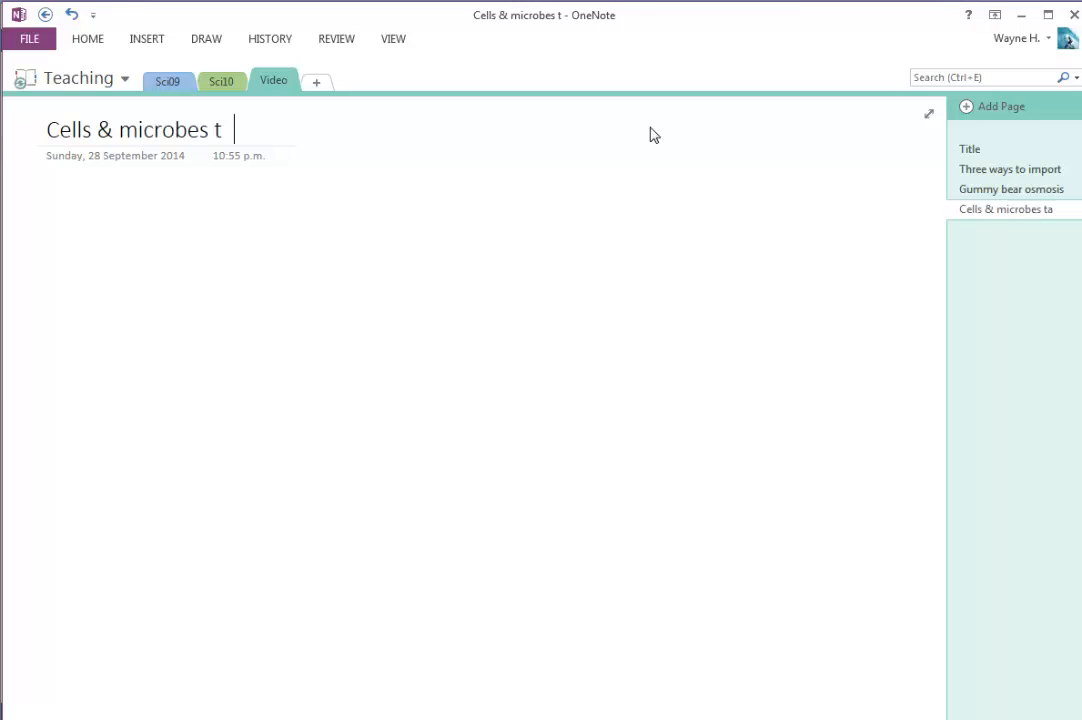
text(able of contents)
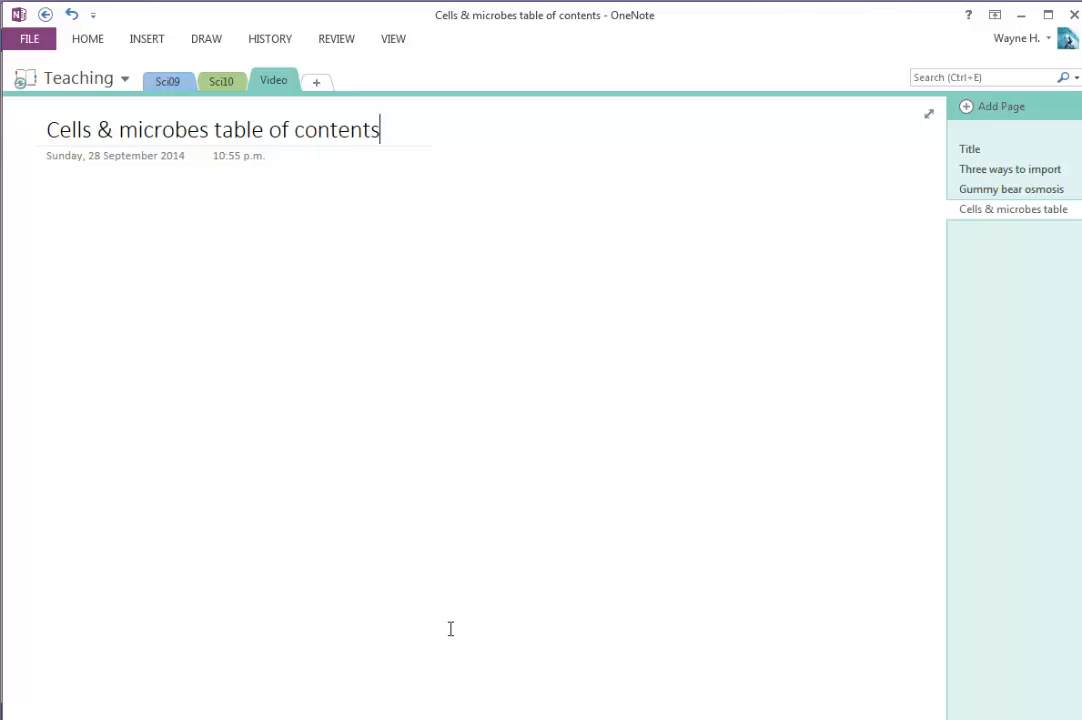
- Copy the entire Cells table of contents document from Word and paste it below the title of the new OneNote page
mouse_move(275, 712)
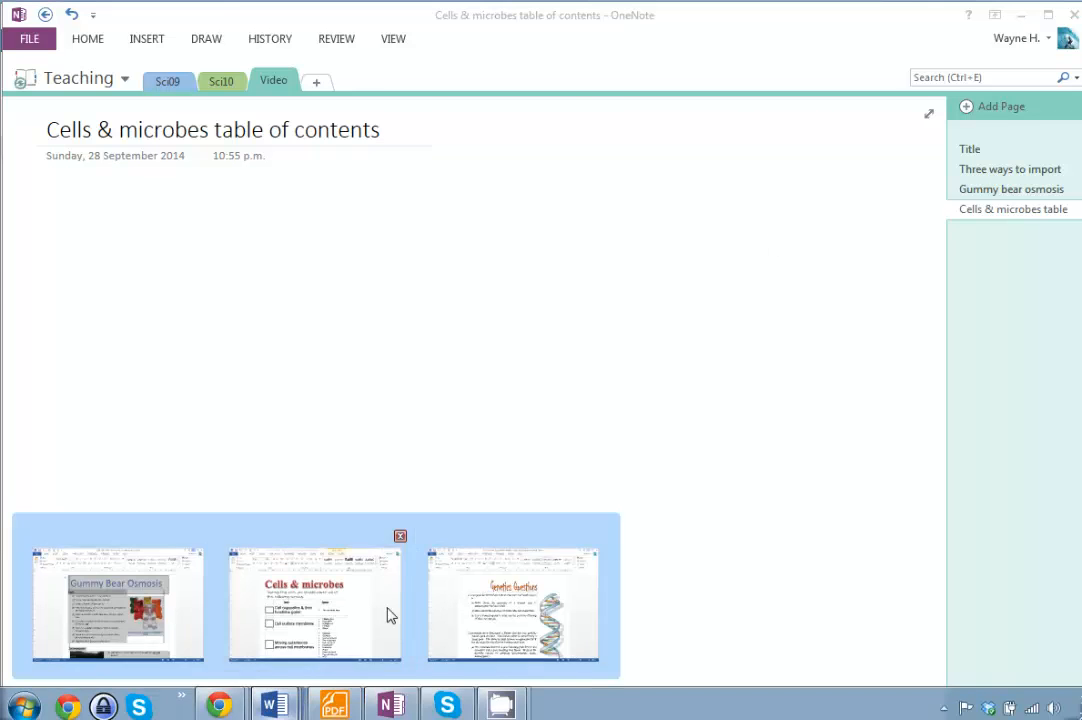
click(389, 613)
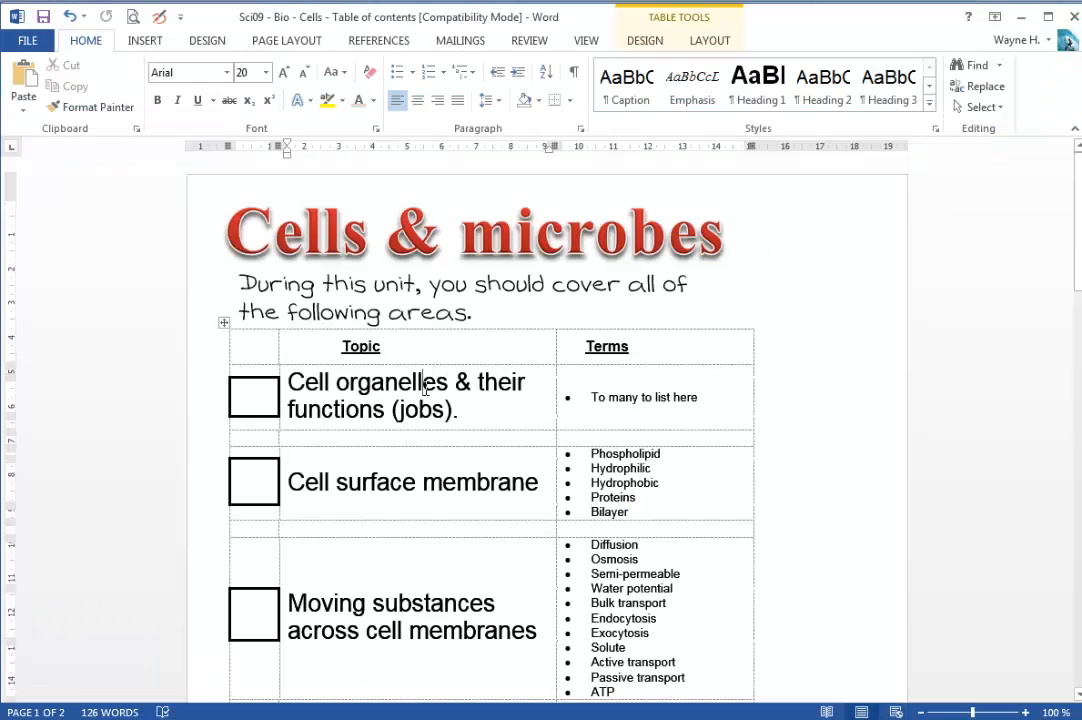
key(ctrl+a)
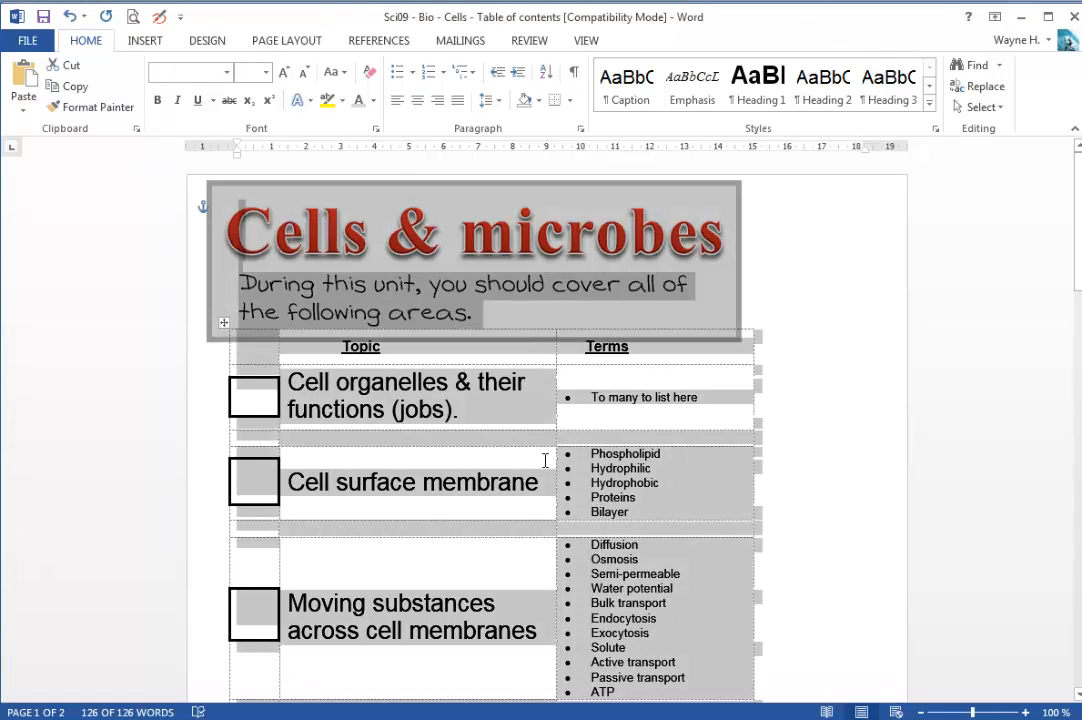
click(386, 708)
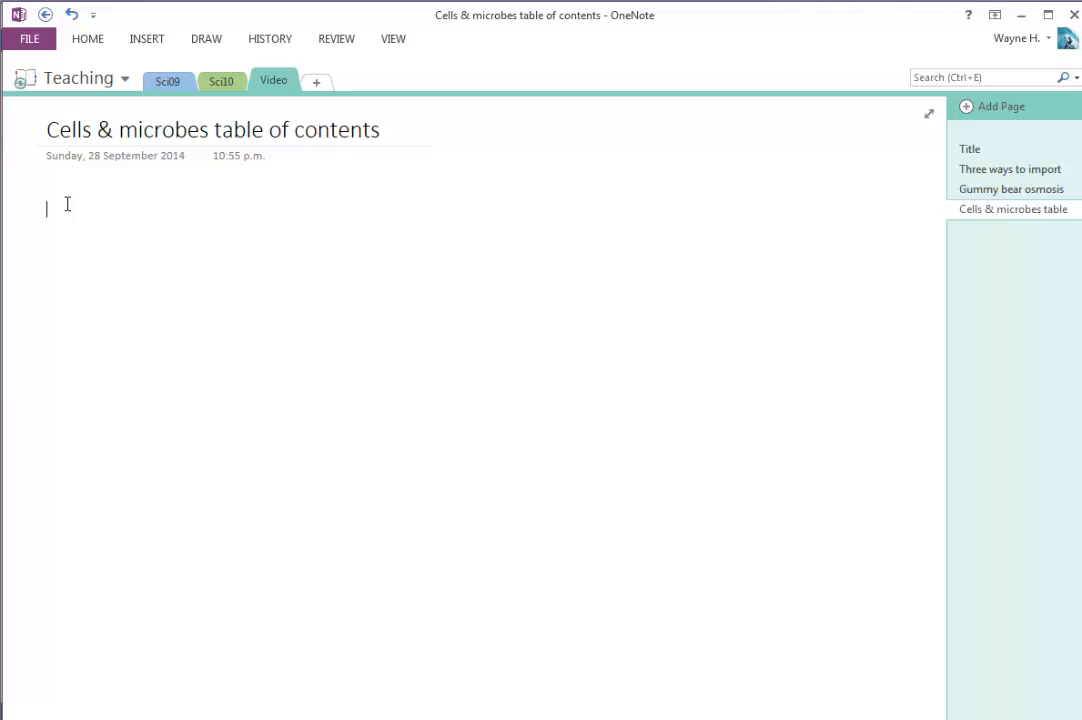
key(ctrl+v)
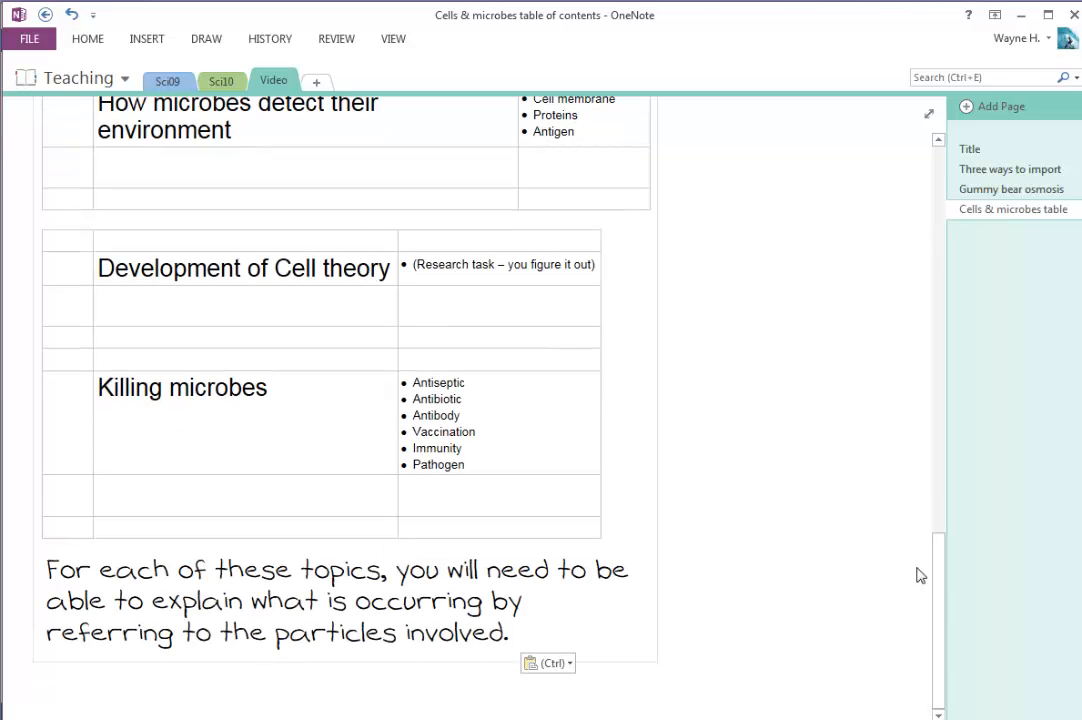
- Compare the formatting of the pasted table of contents with the original Cells & microbes document in Word
drag(937, 572, 904, 214)
mouse_move(268, 707)
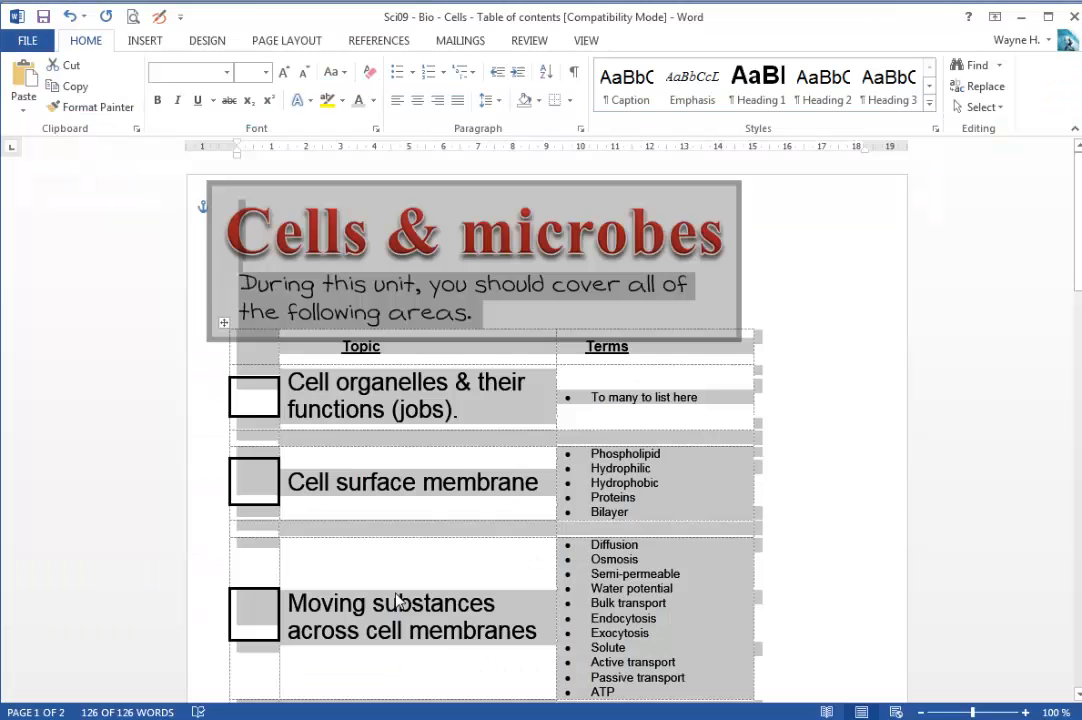
click(235, 650)
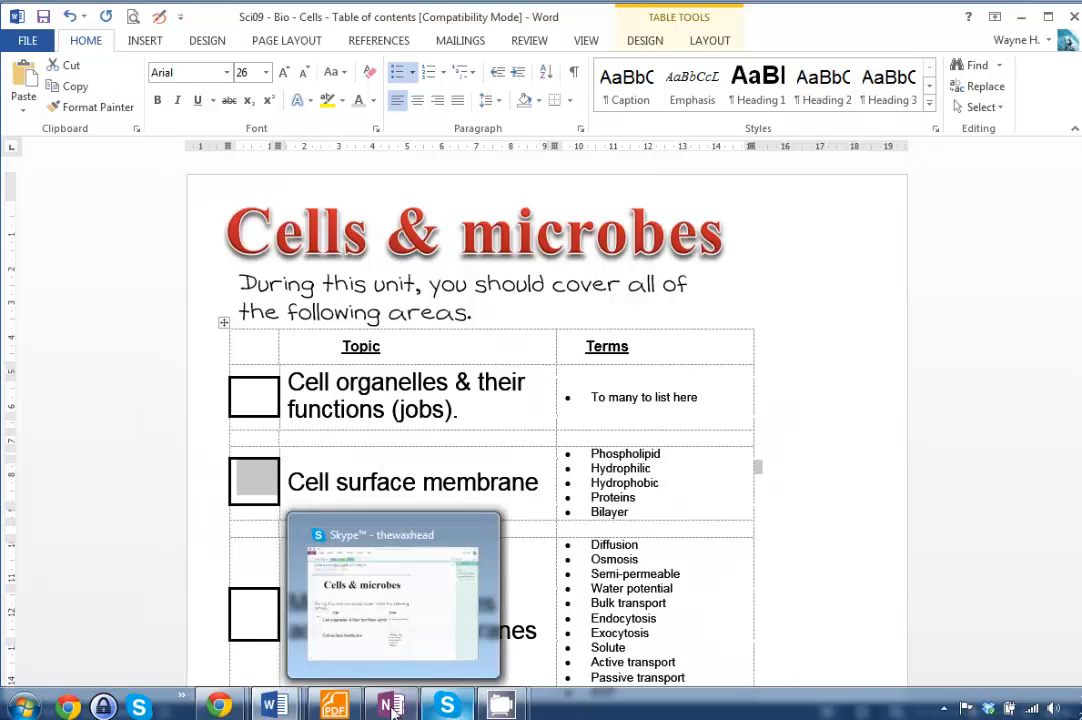
mouse_move(391, 705)
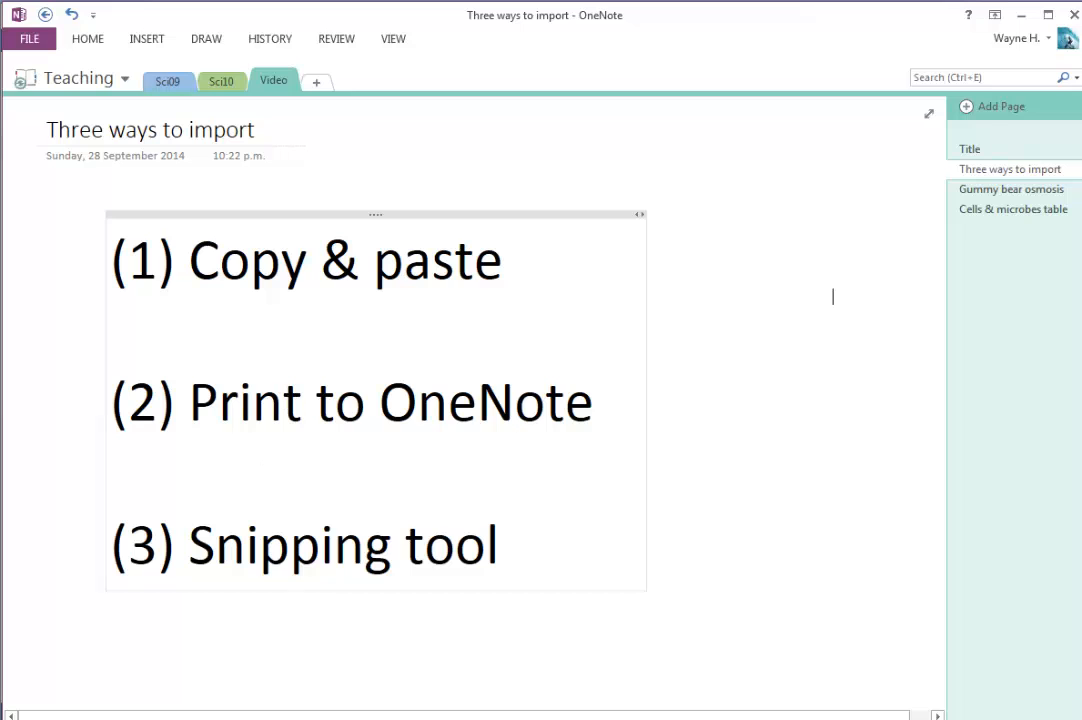
- Add a new page to the Video section titled "TOC again"
mouse_move(273, 706)
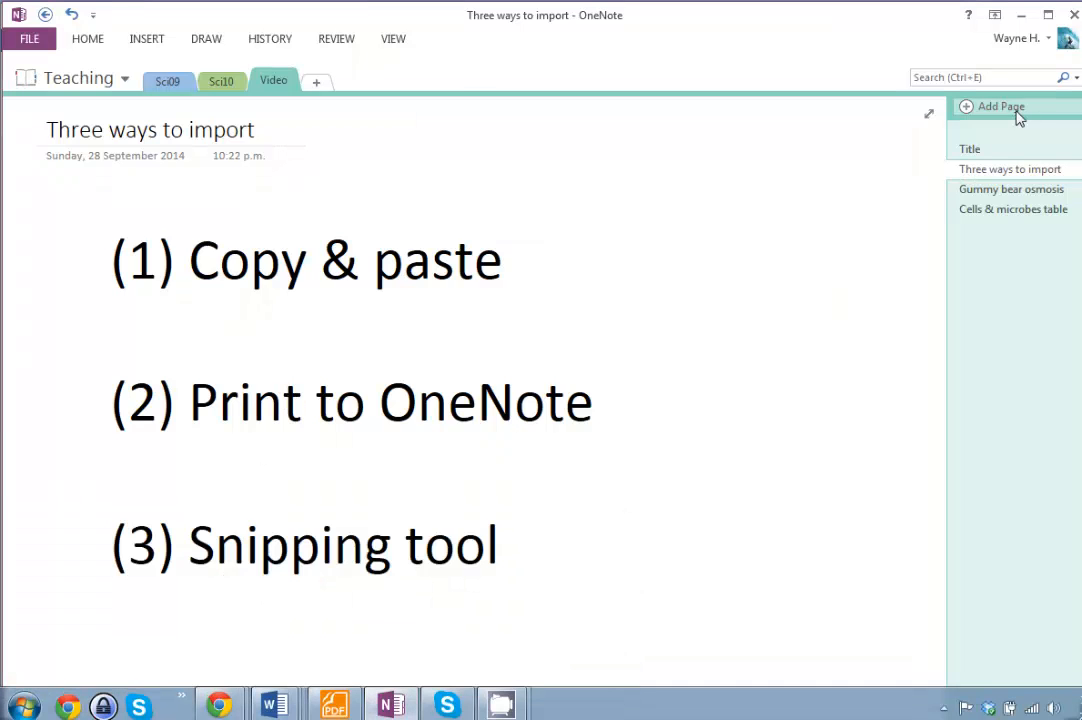
click(1018, 112)
text(T)
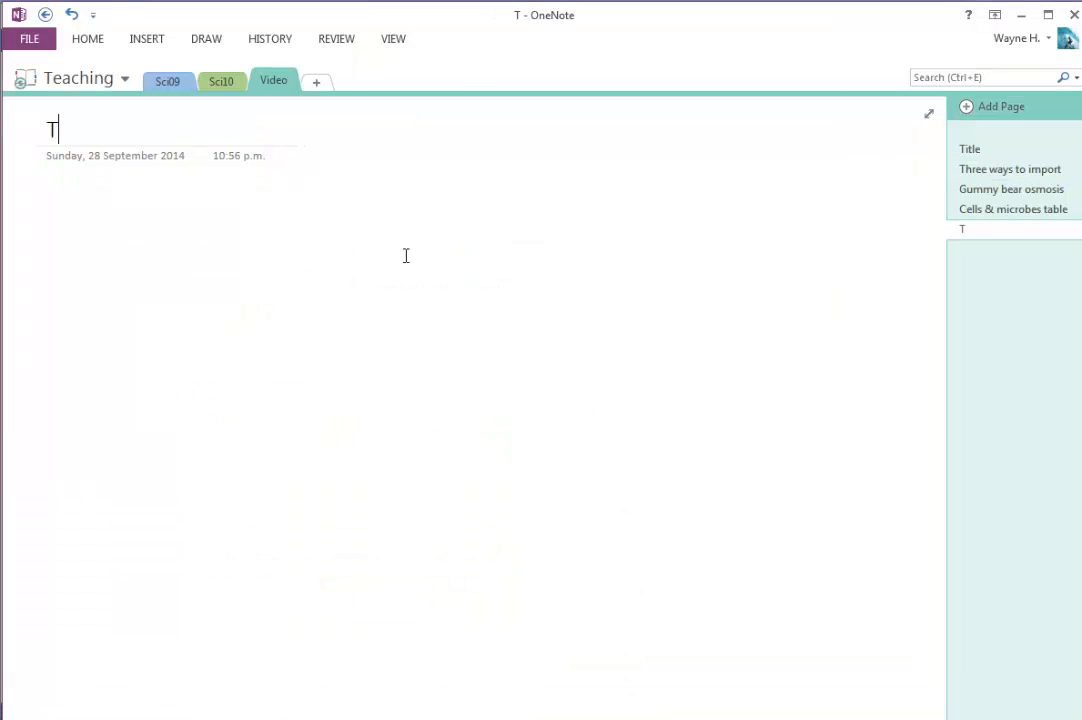
text(OC again)
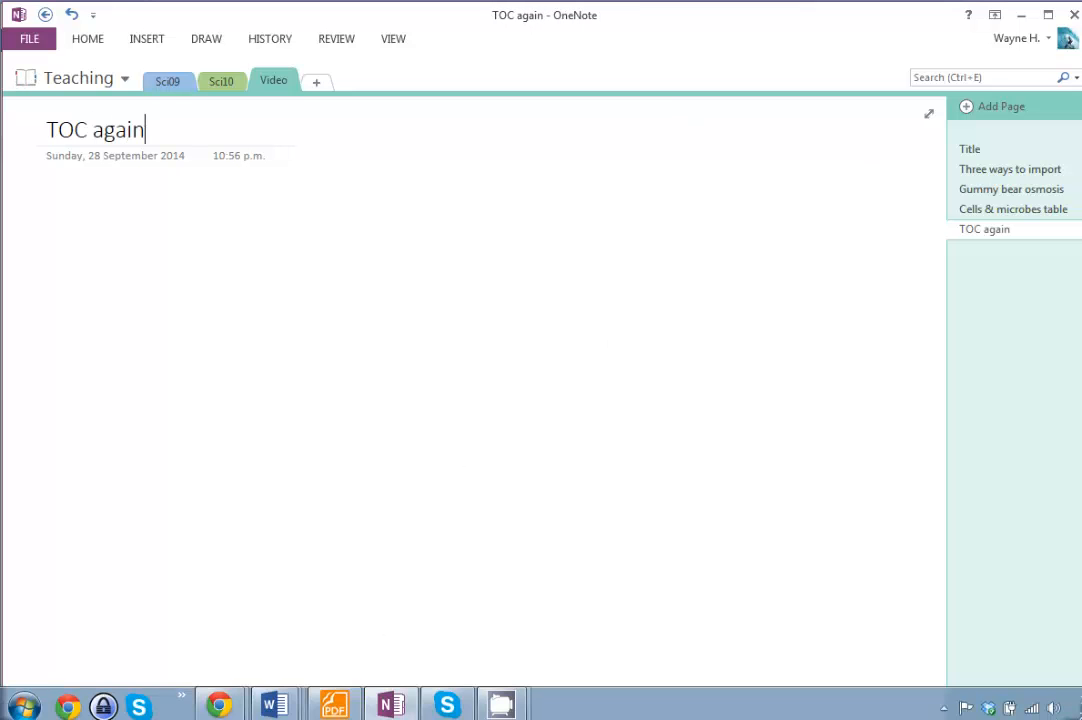
- Switch to the Cells table of contents document in Word and print it with the Send To OneNote 2013 printer
mouse_move(273, 703)
click(350, 616)
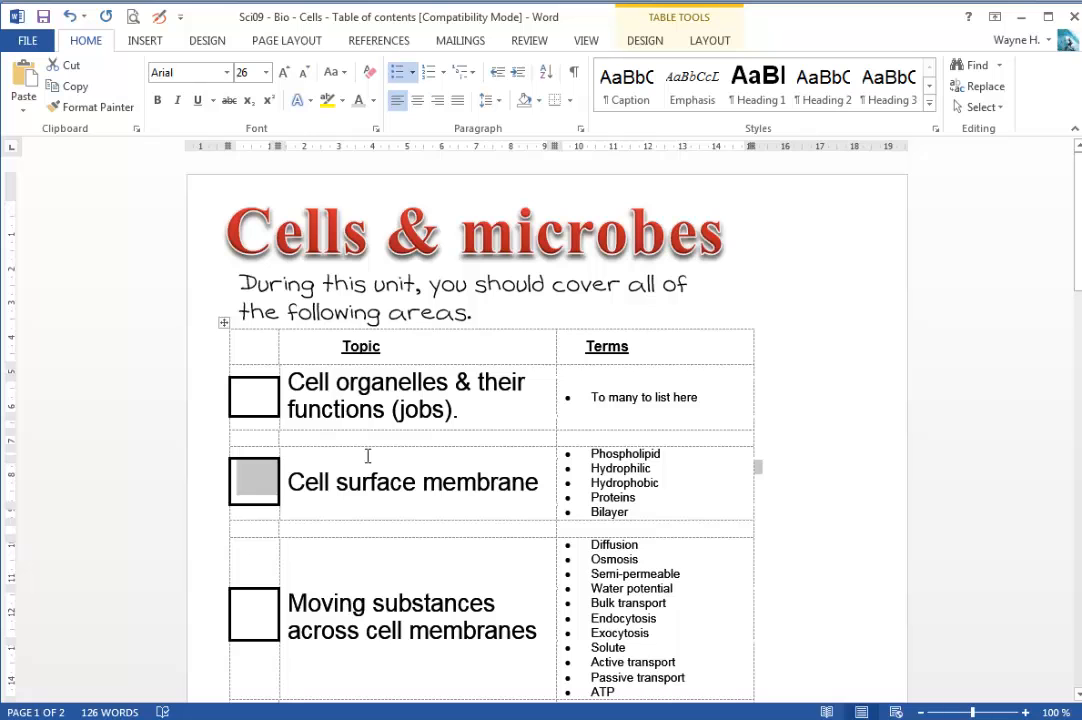
click(385, 410)
key(ctrl+p)
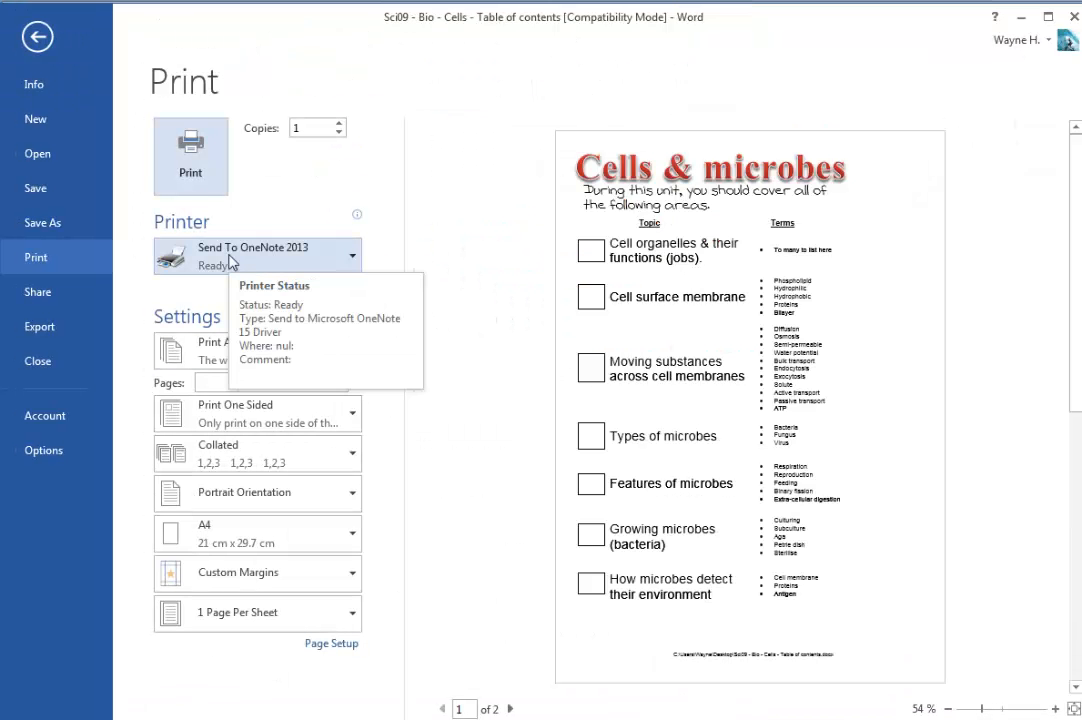
click(181, 157)
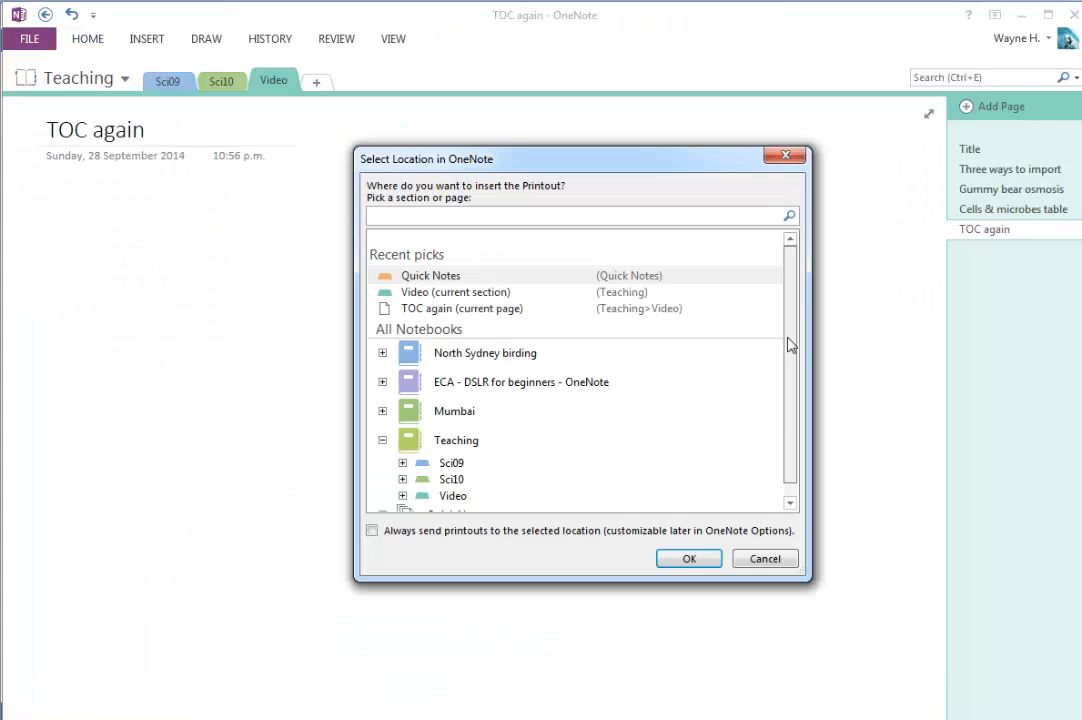
- Choose the TOC again page in the Teaching notebook's Video section as the location for the printout
drag(787, 345, 785, 430)
click(402, 481)
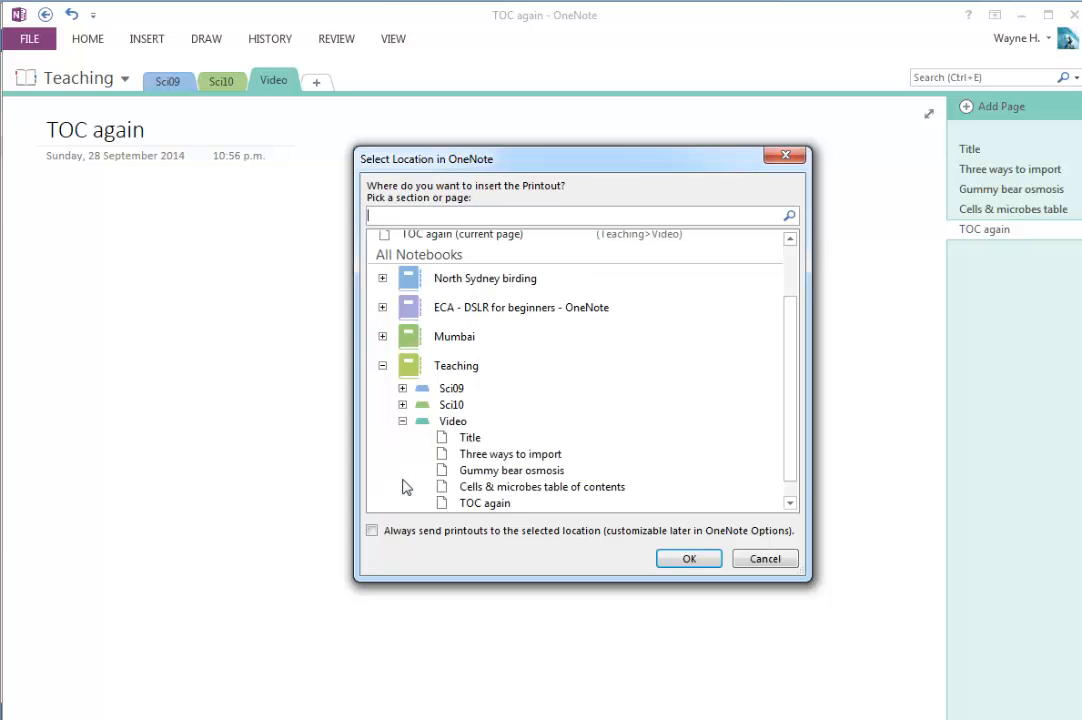
click(495, 503)
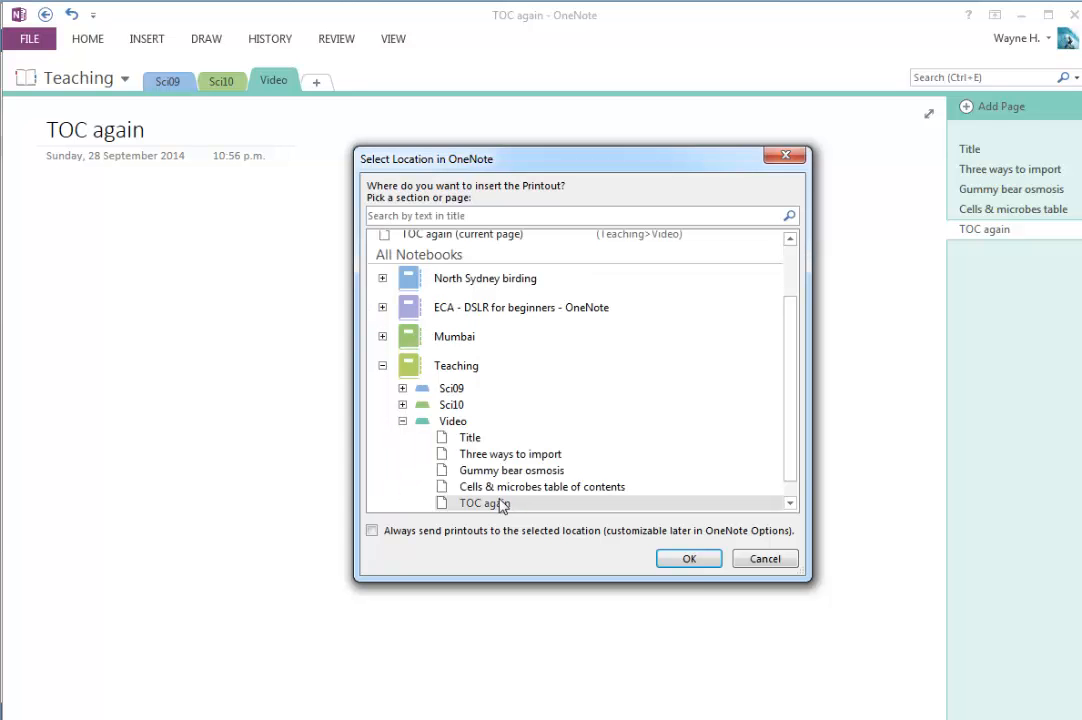
click(690, 559)
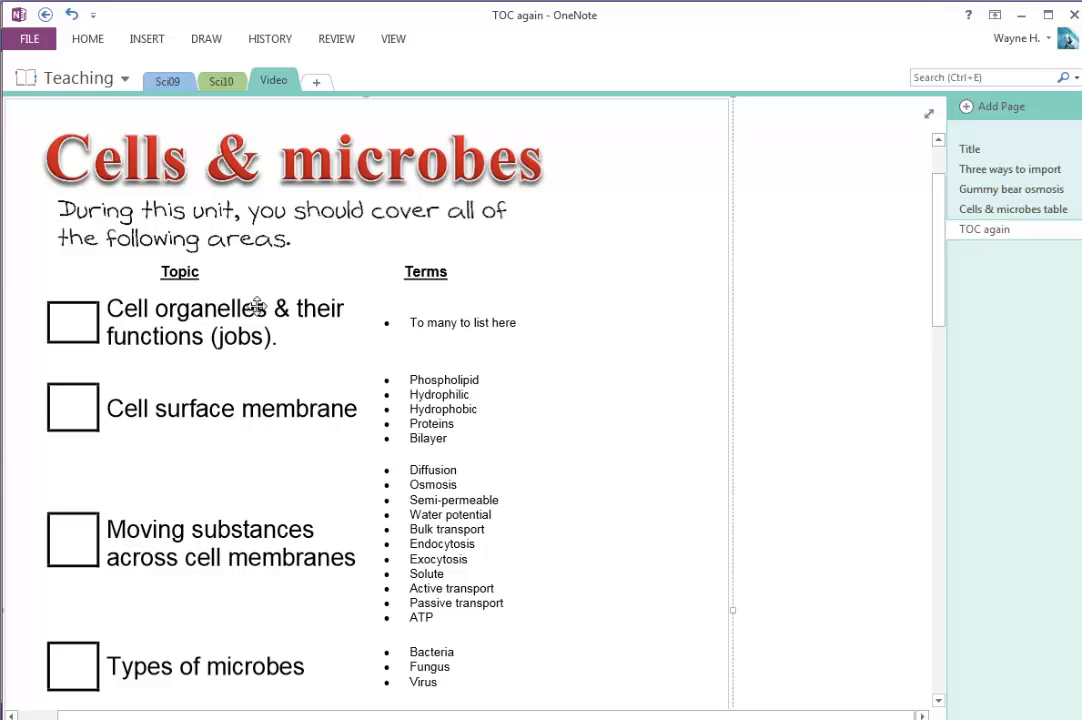
- Add a text note reading "anything" on top of the printout, beside the Terms column near Phospholipid
click(527, 364)
text(anyth)
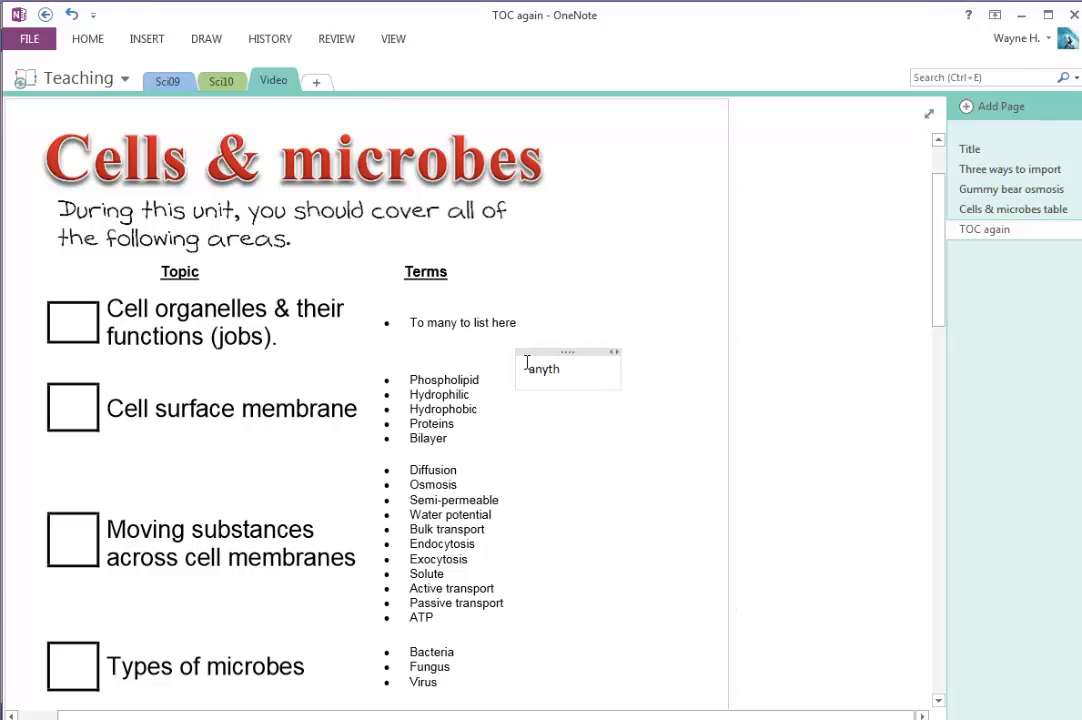
text(ing)
- Add a new page to the Video section titled "Genetics question #1"
click(1000, 110)
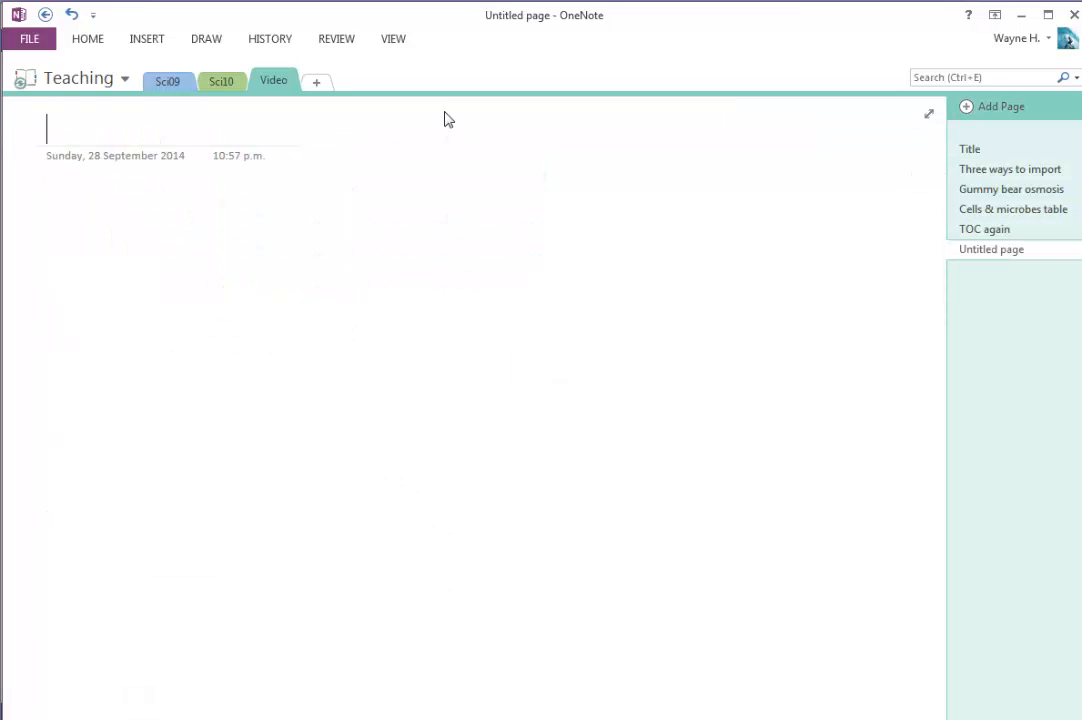
text(Genetics qu)
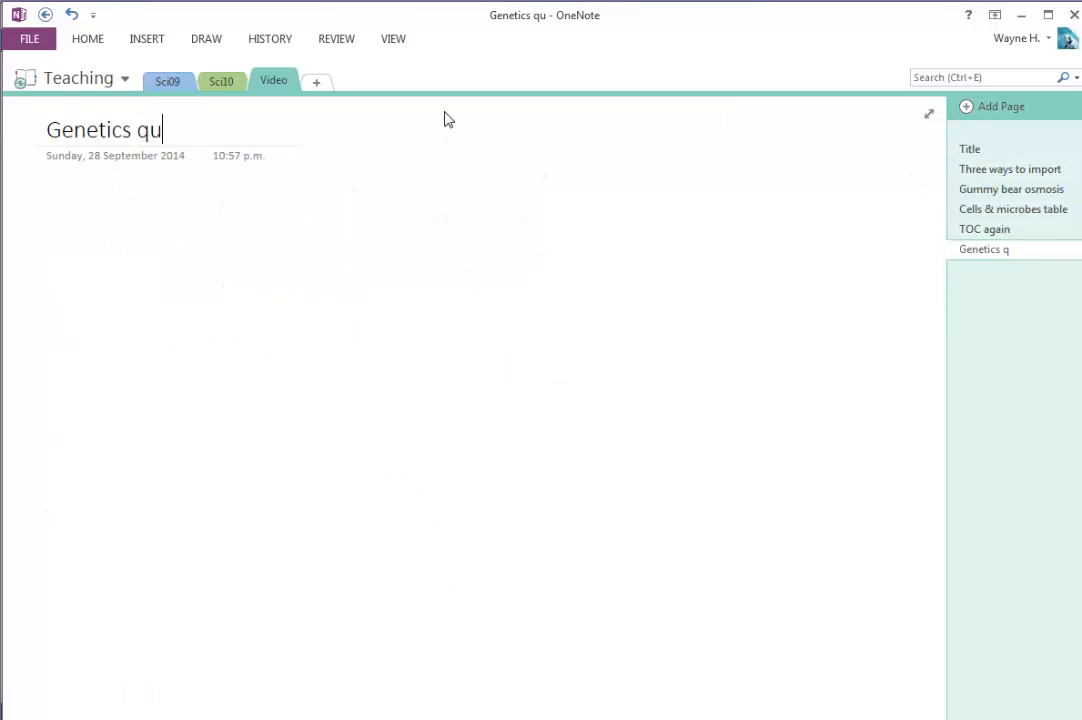
text(estion #1)
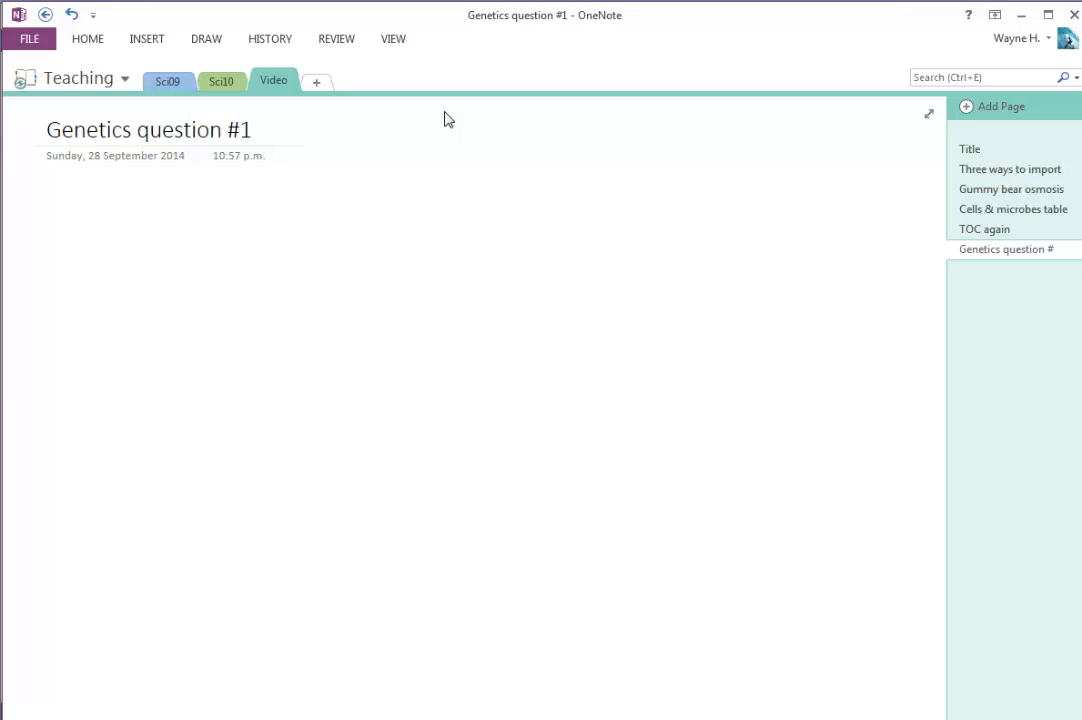
- Take a OneNote screen clipping of the title and question 1 in the Word Genetics questions document and copy it to the clipboard
mouse_move(483, 712)
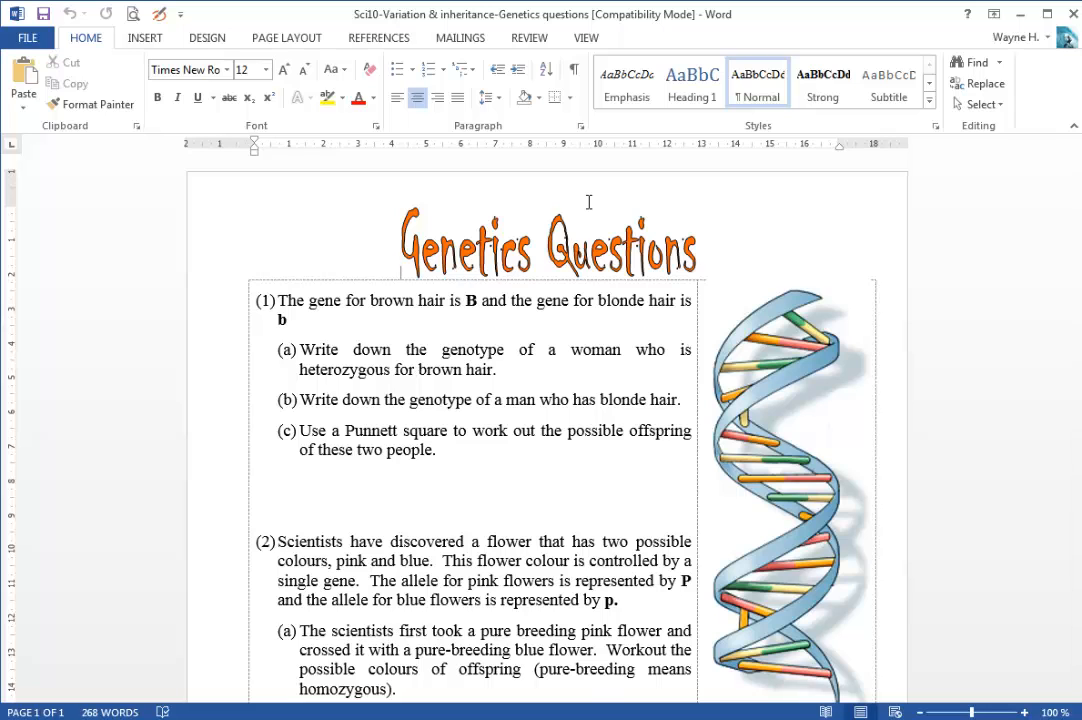
key(super+n)
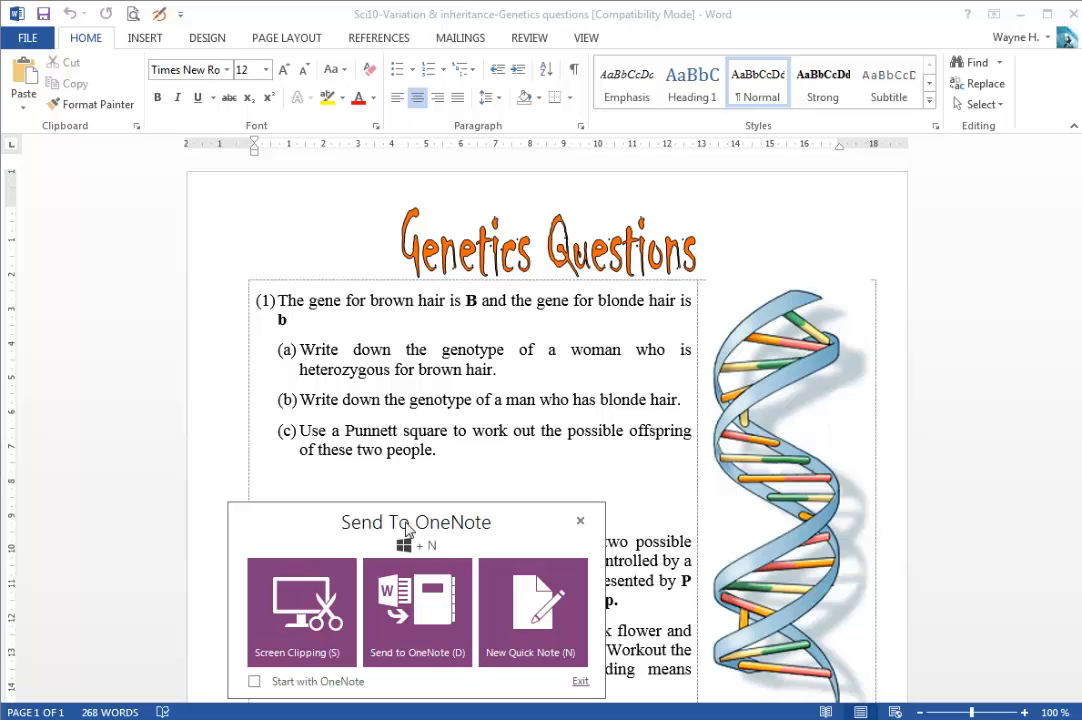
click(311, 614)
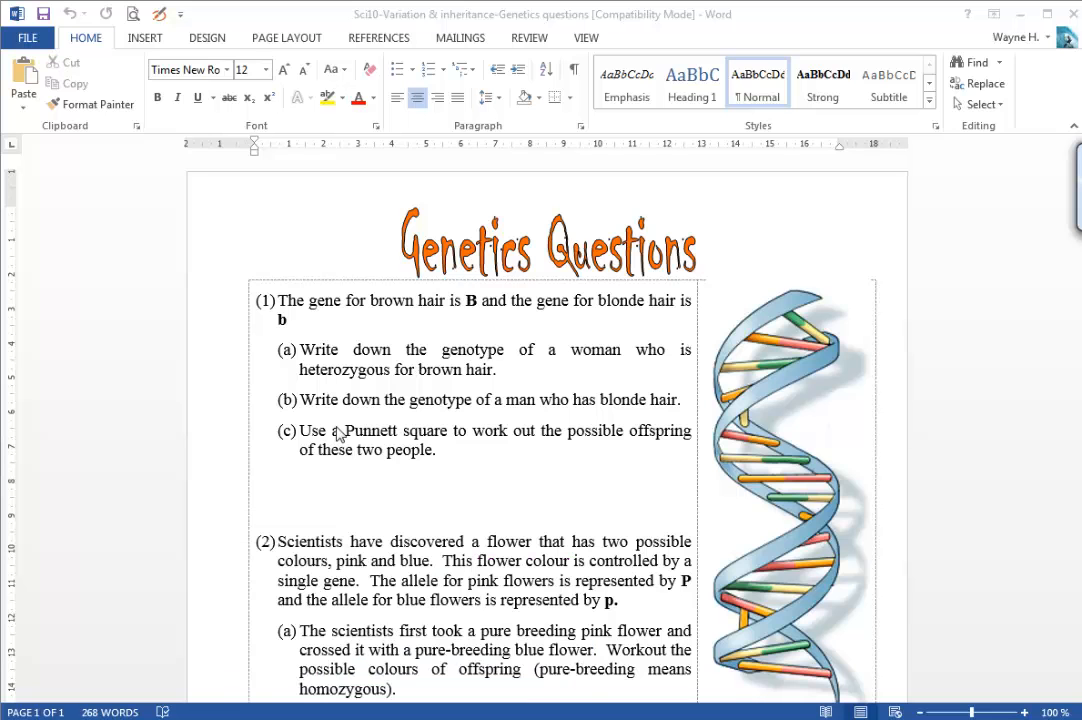
drag(246, 199, 700, 459)
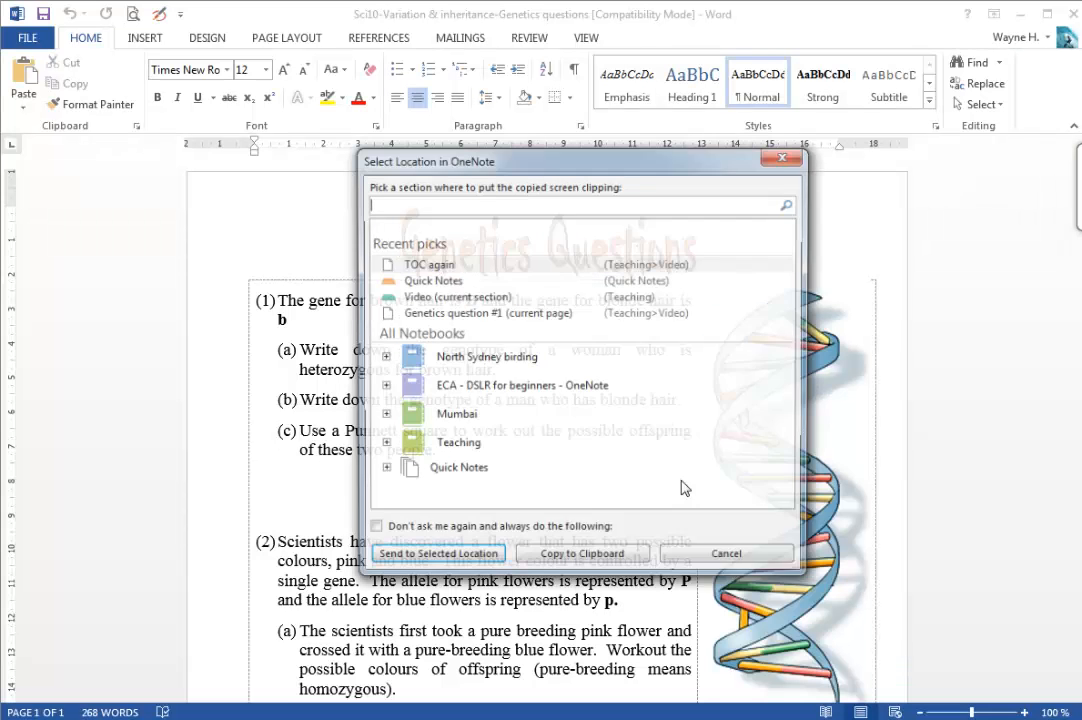
click(577, 560)
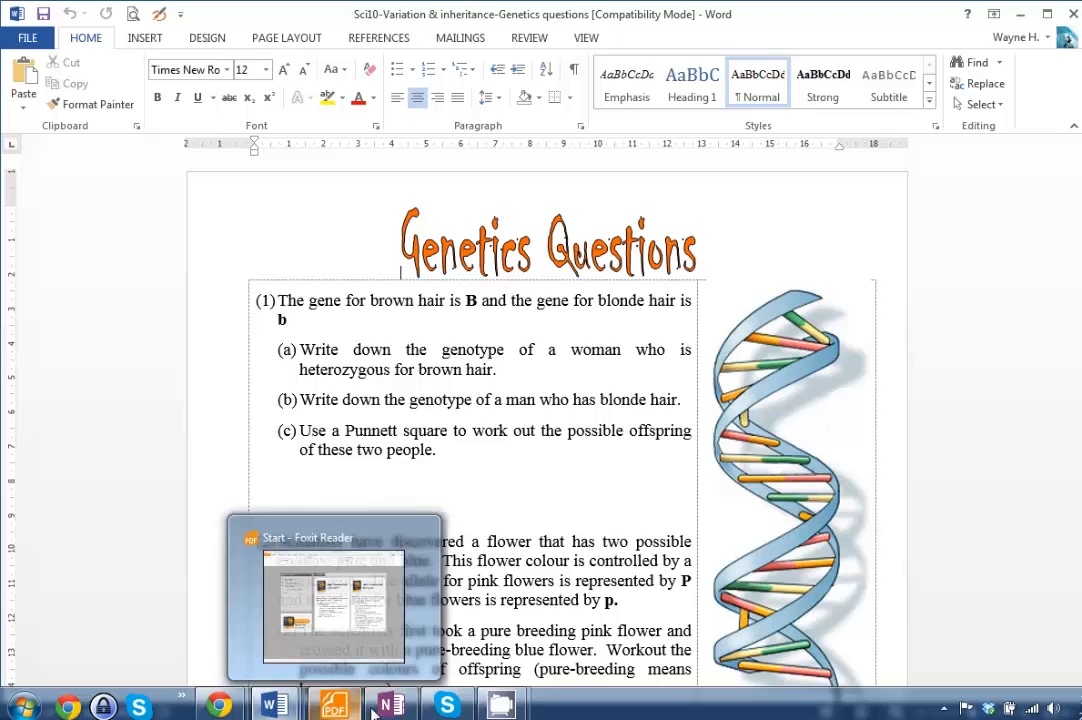
- Switch to OneNote, paste the clipping onto the Genetics question #1 page, and enter the answer "(a) Bb" beneath it
click(386, 697)
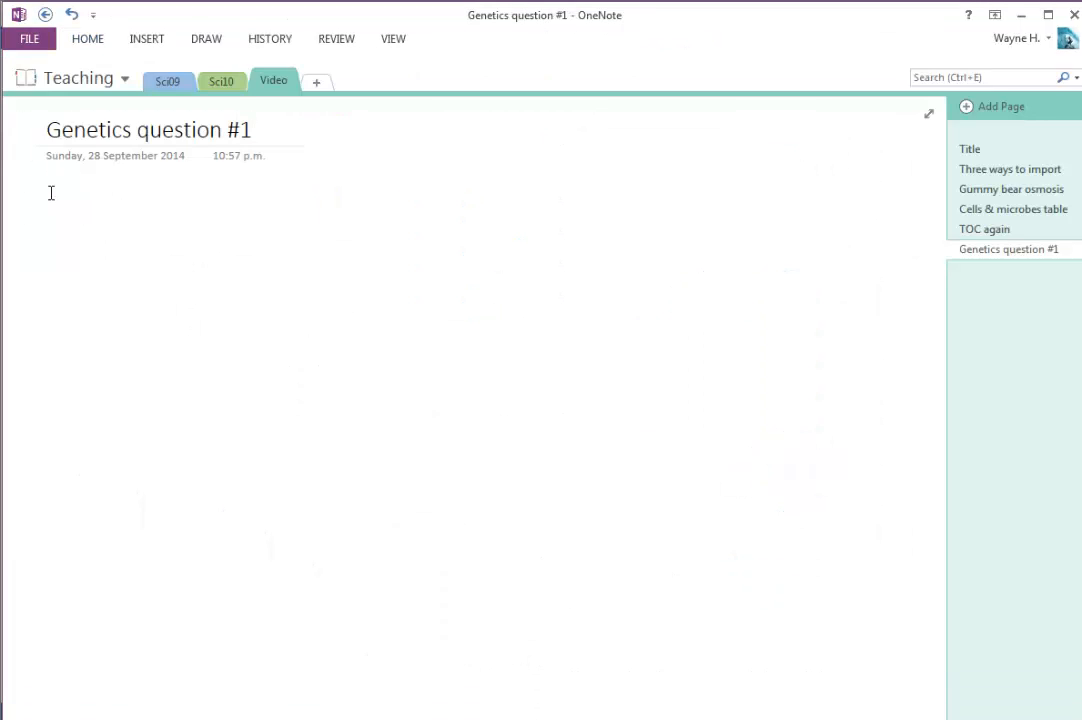
key(ctrl+v)
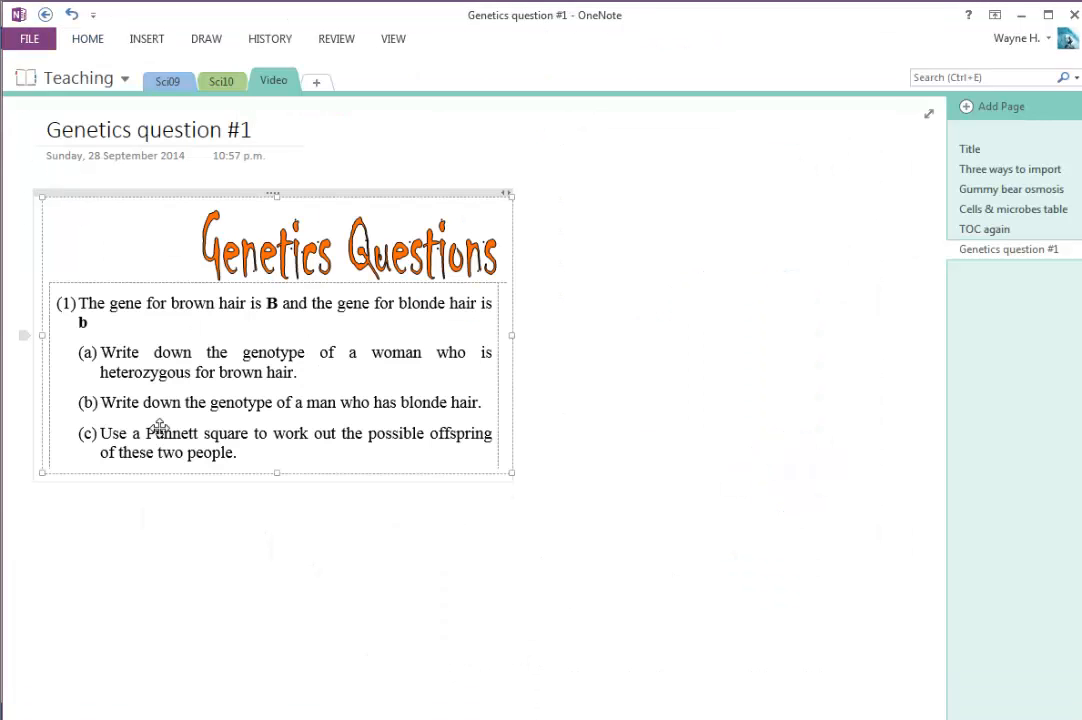
click(139, 513)
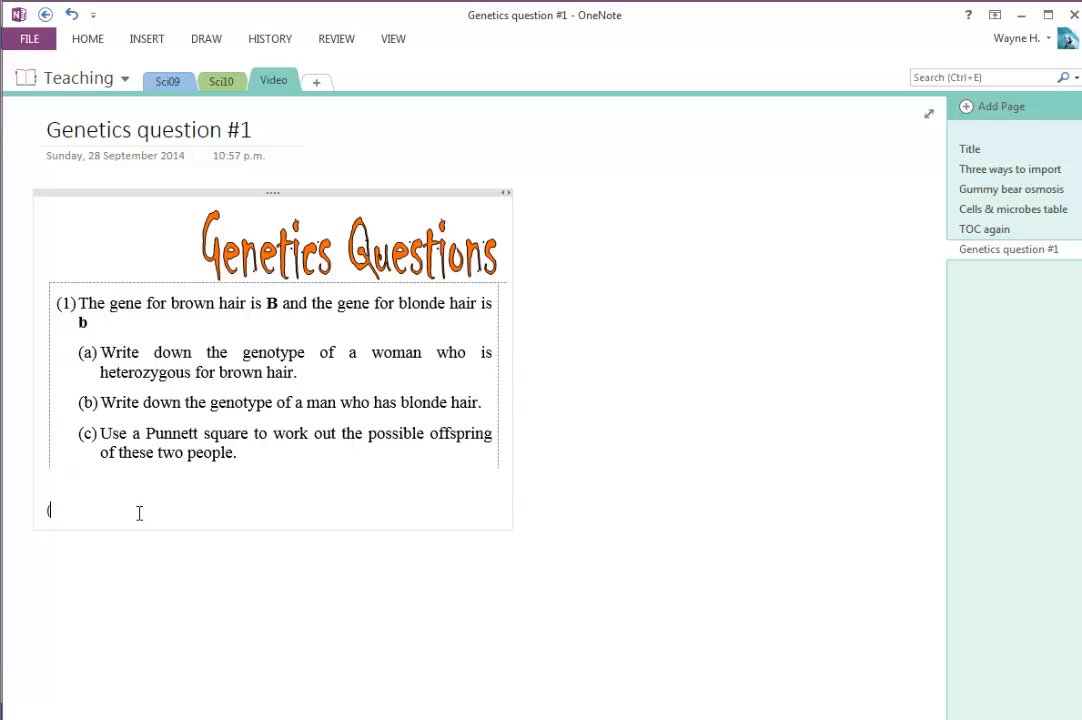
text((a) Bb)
key(Return)
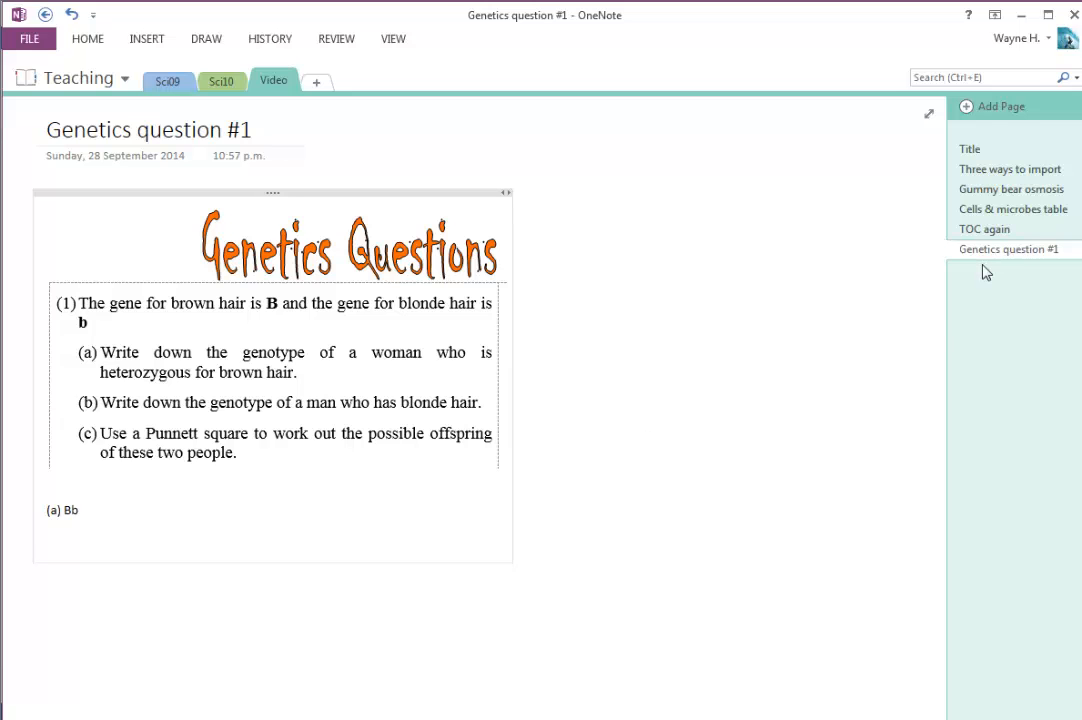
- Add a new page to the Video section titled "Websites"
click(1001, 107)
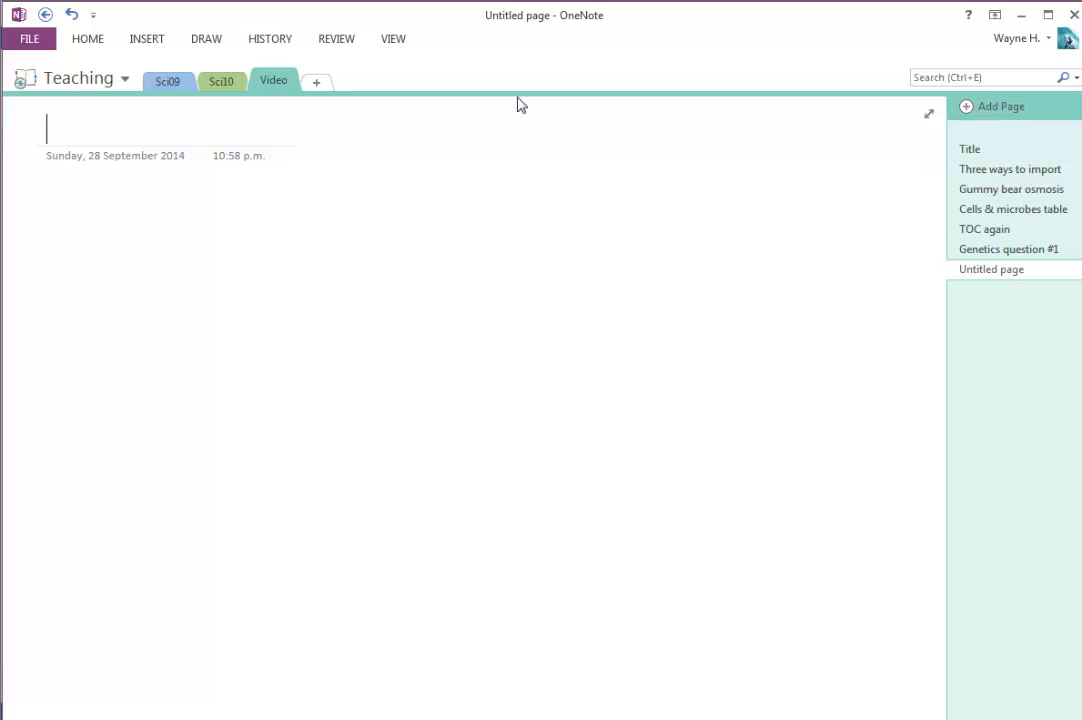
text(Websites)
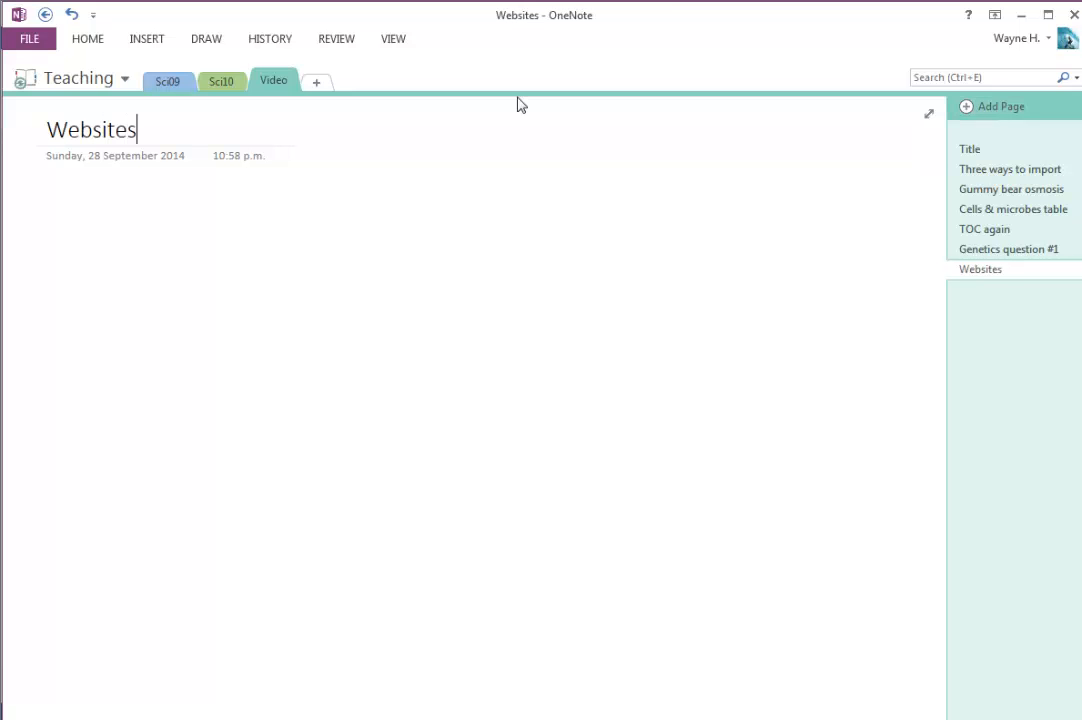
- Take a OneNote screen clipping of the G10 Biology site's banner, menu and introduction in Chrome, and copy it to the clipboard
mouse_move(217, 705)
click(312, 645)
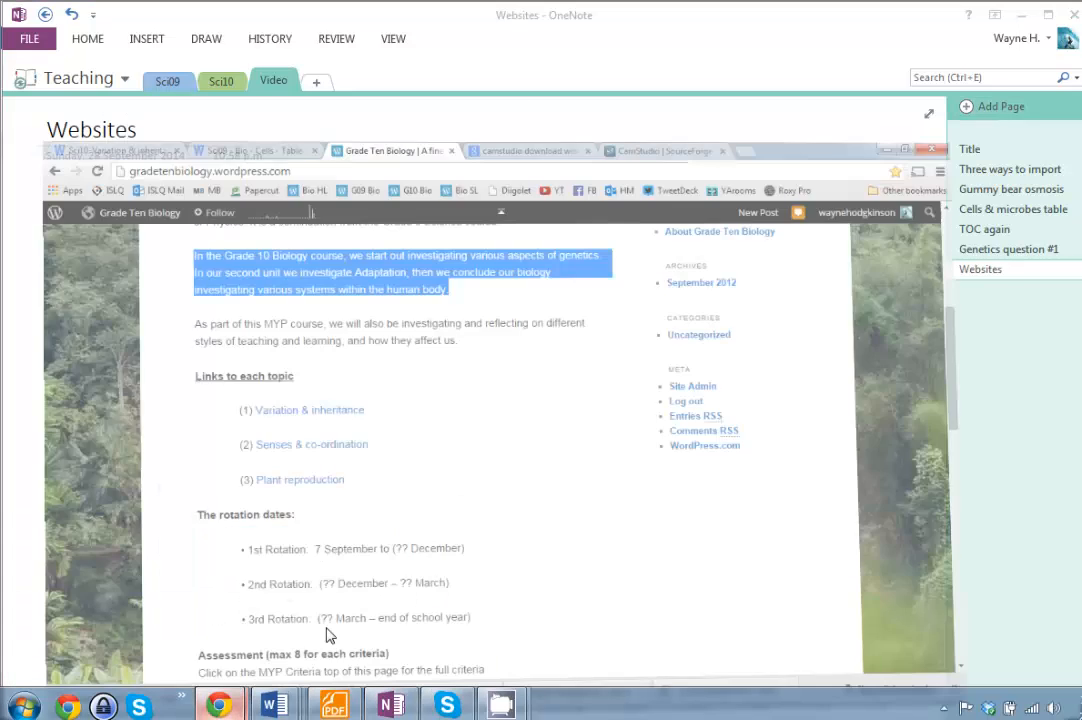
click(420, 238)
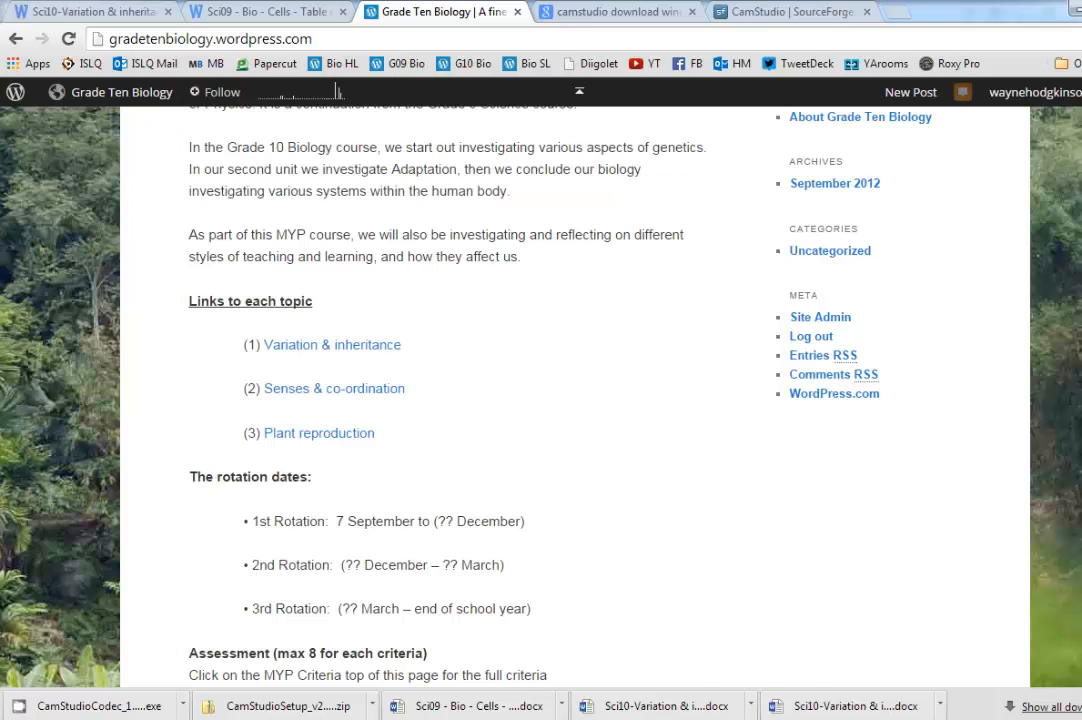
scroll(616, 456, up, 5)
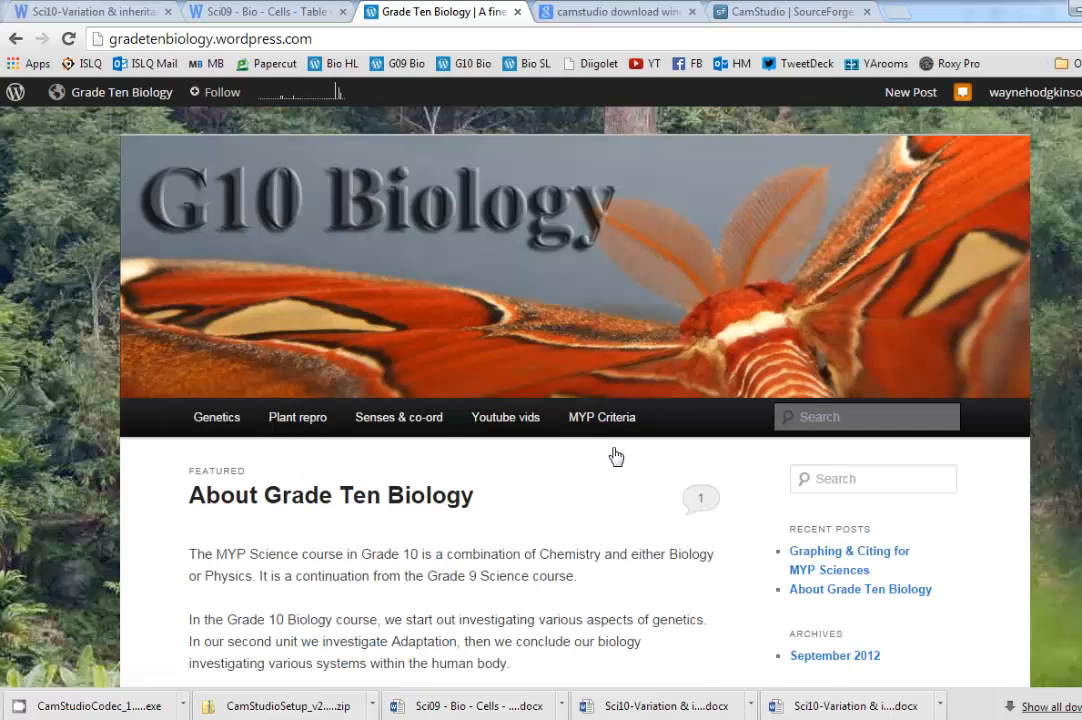
key(super+n)
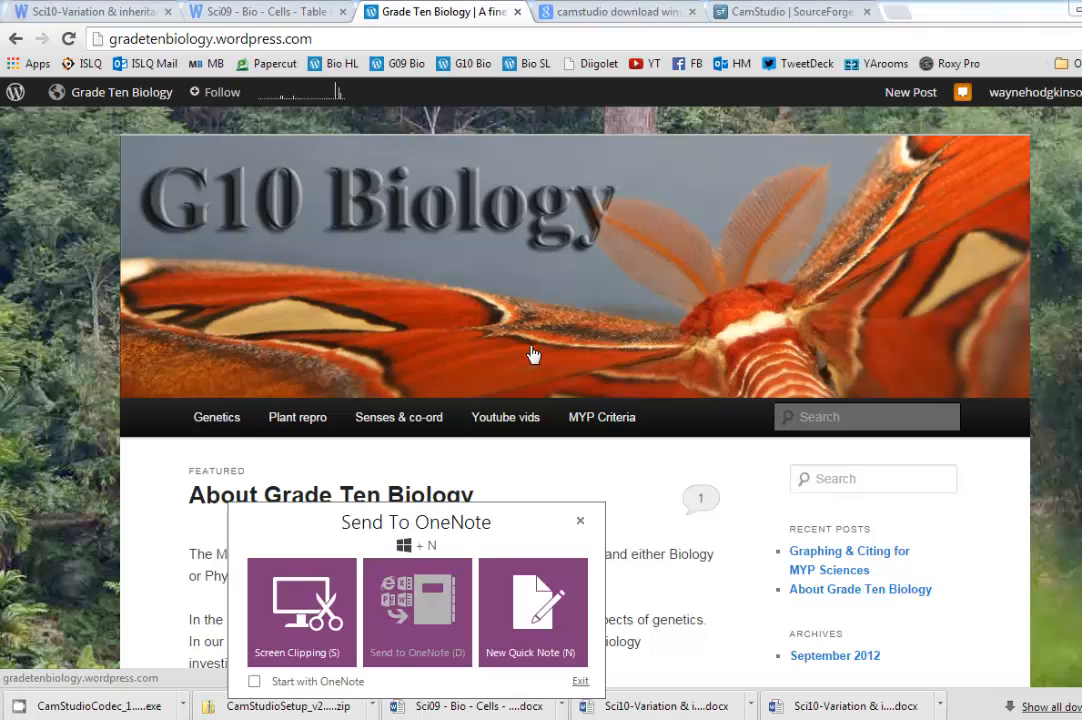
click(290, 597)
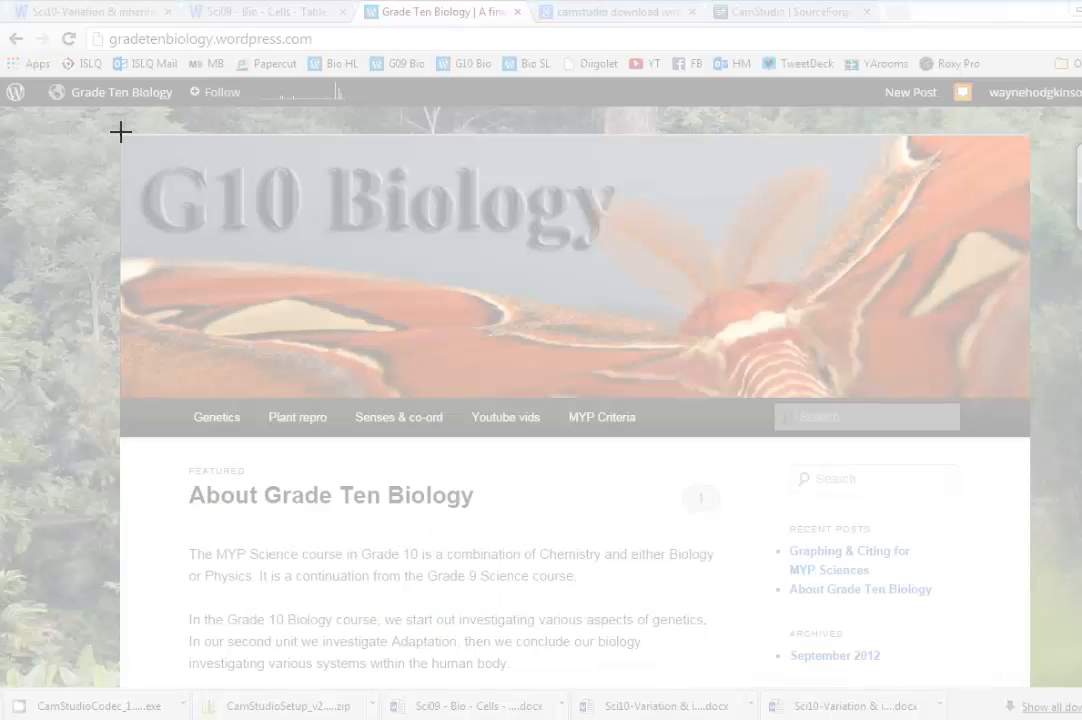
drag(121, 133, 522, 437)
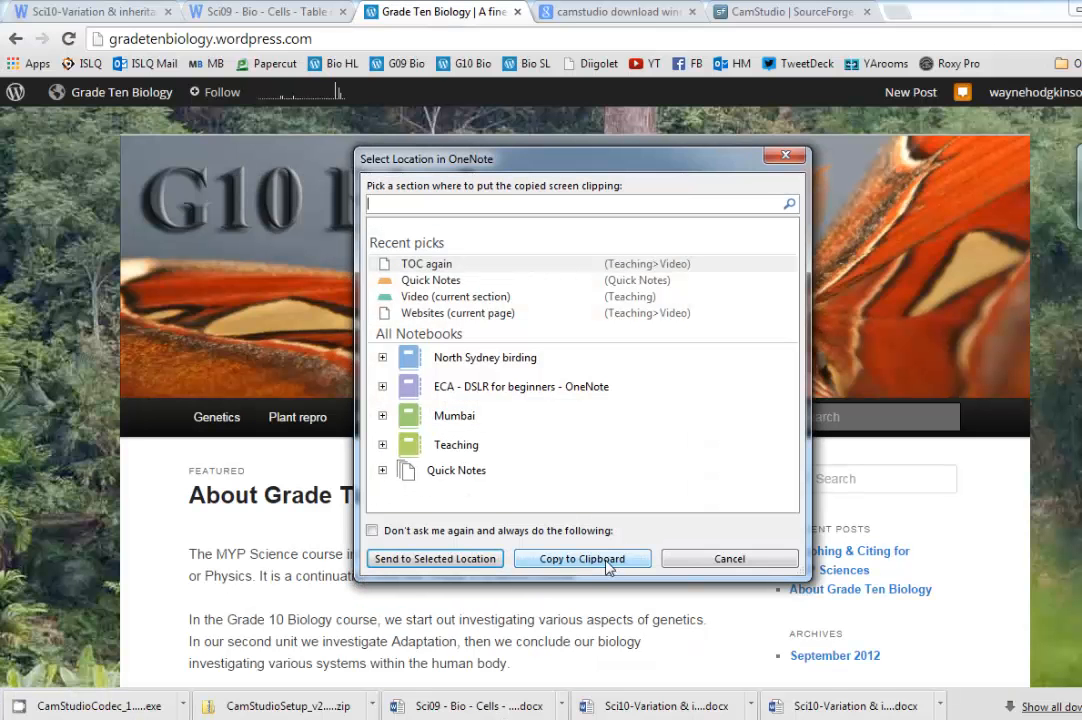
click(560, 563)
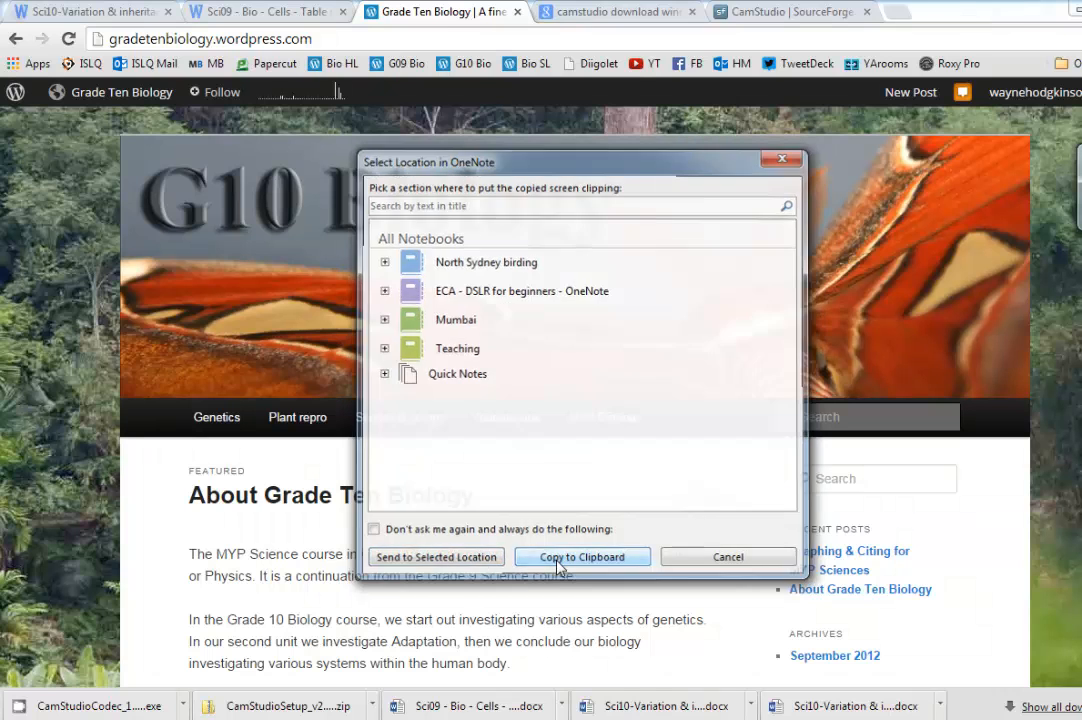
- Paste the clipping onto OneNote's Websites page and add a text note reading "If I want" above the About Grade Ten Biology heading
key(alt+Tab)
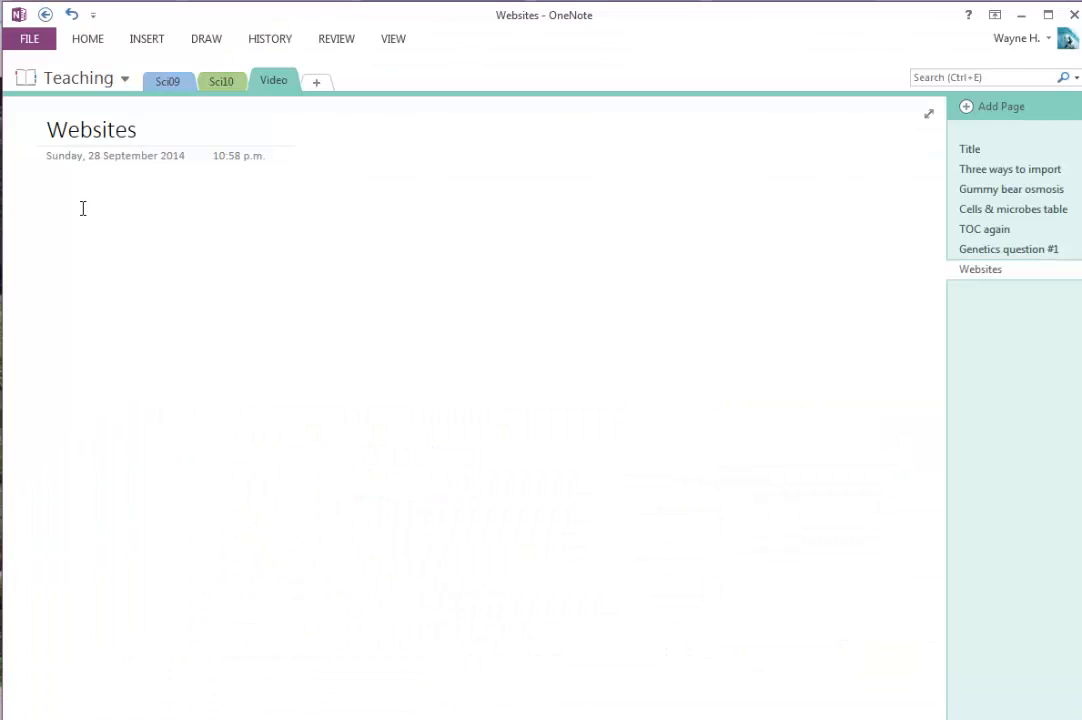
key(ctrl+v)
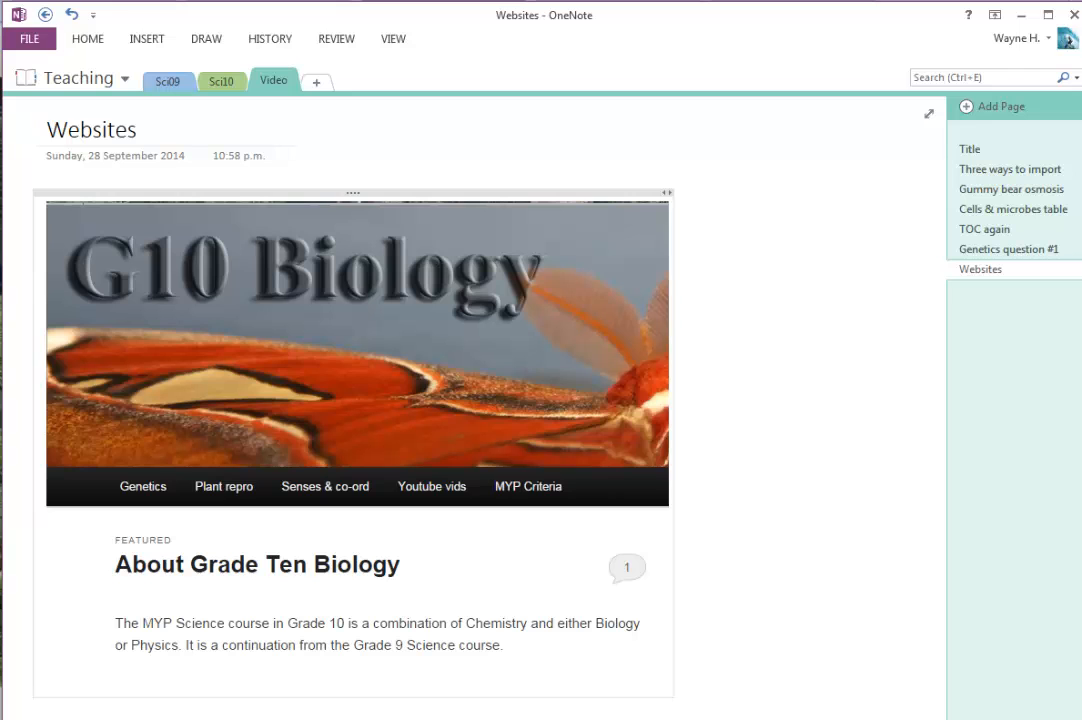
click(427, 528)
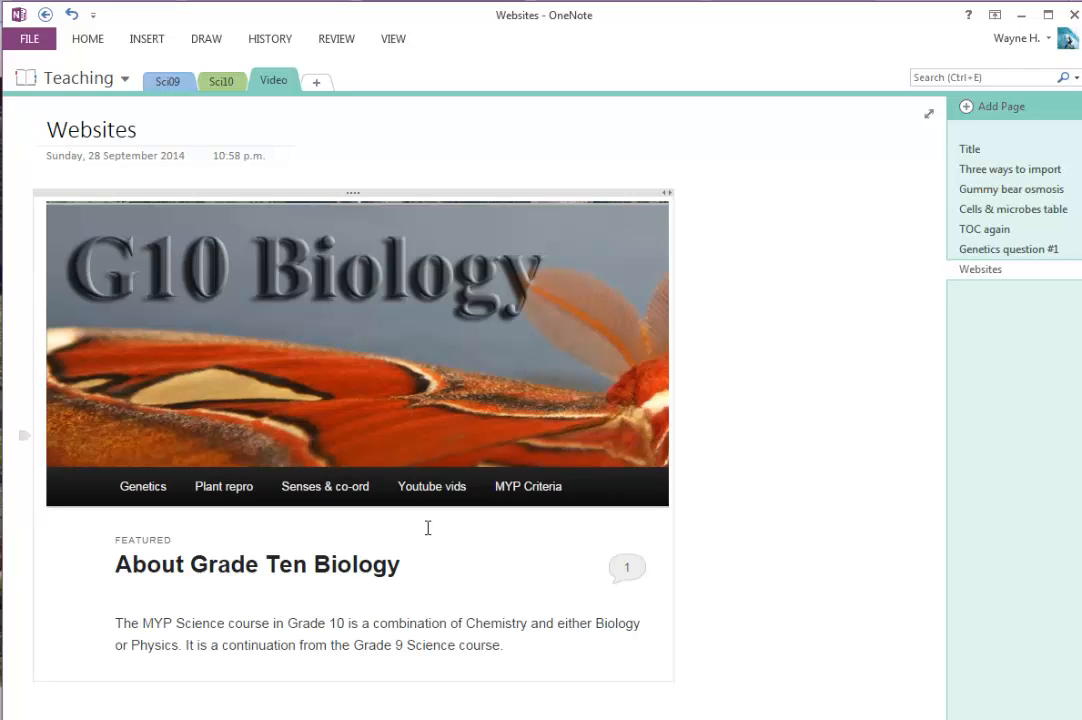
text(If I want)
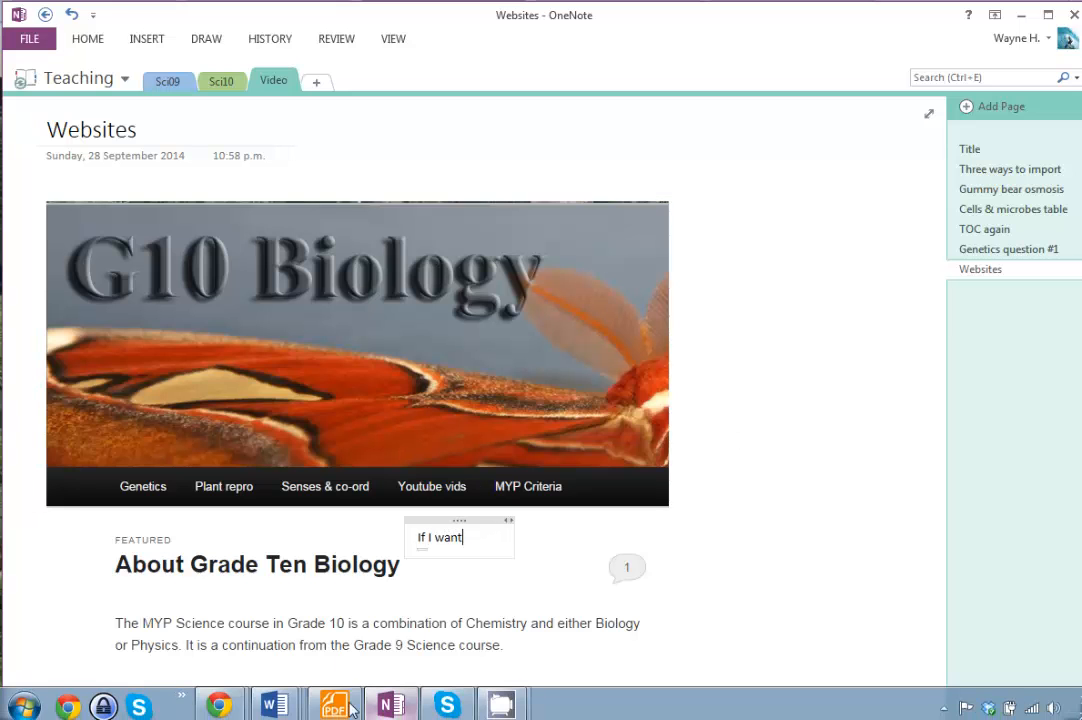
- Copy the paragraph starting "In the Grade 10 Biology course" from the Grade Ten Biology site in Chrome
click(219, 707)
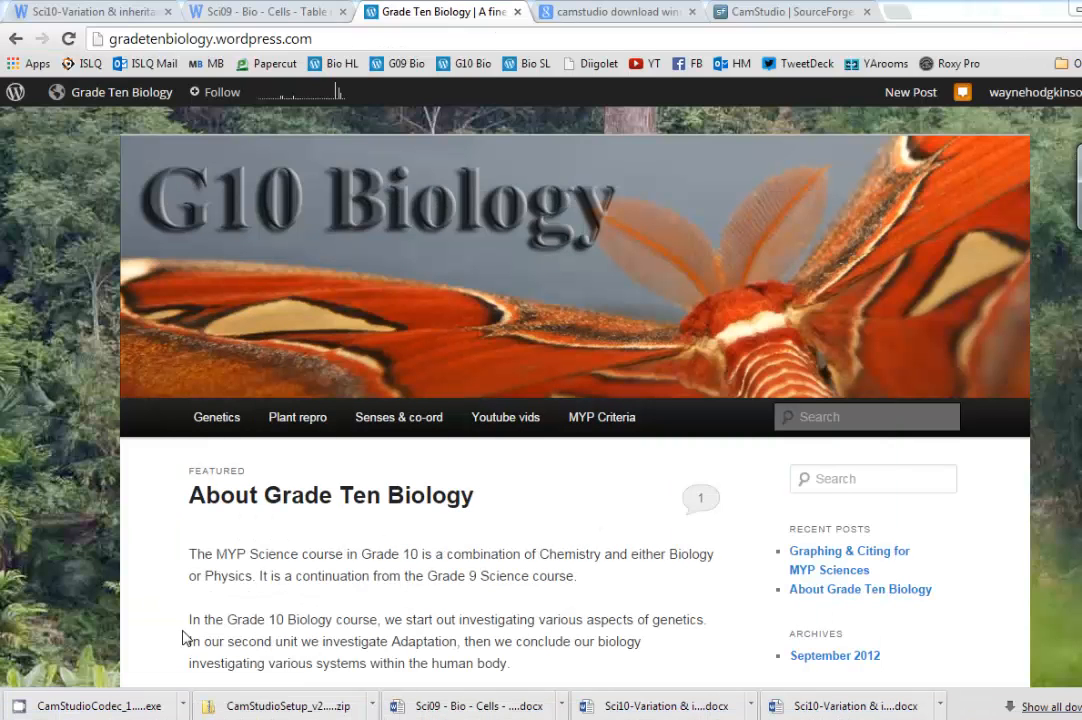
drag(189, 619, 523, 663)
key(ctrl+c)
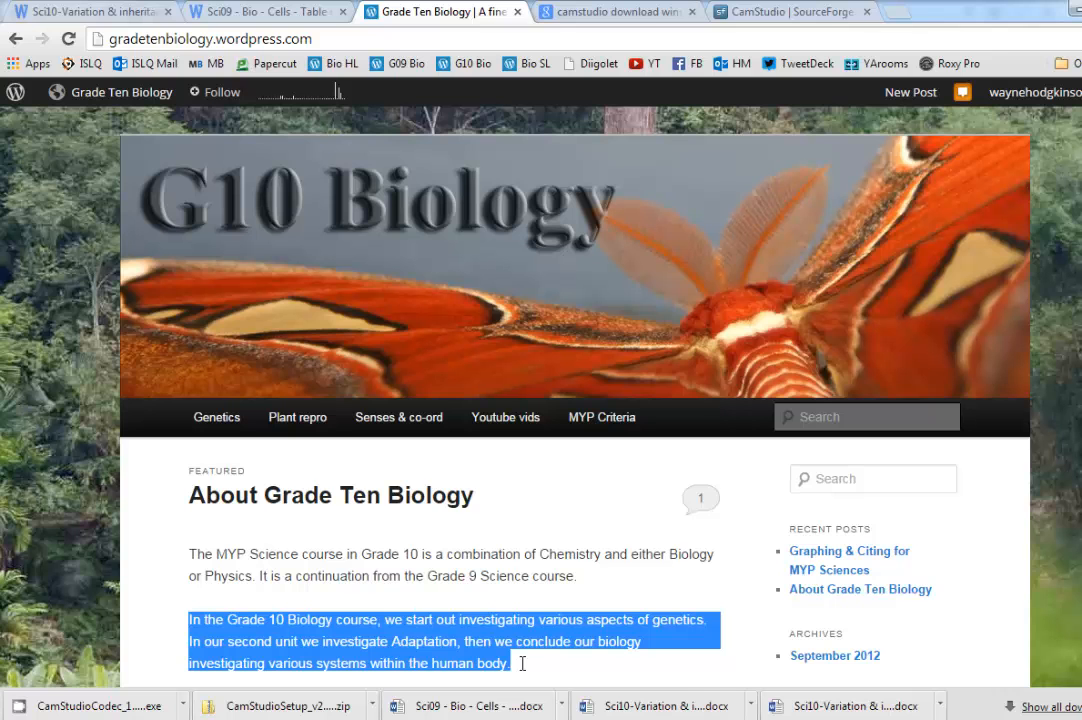
- Switch back to OneNote and paste the copied paragraph directly below the website clipping on the Websites page
click(392, 707)
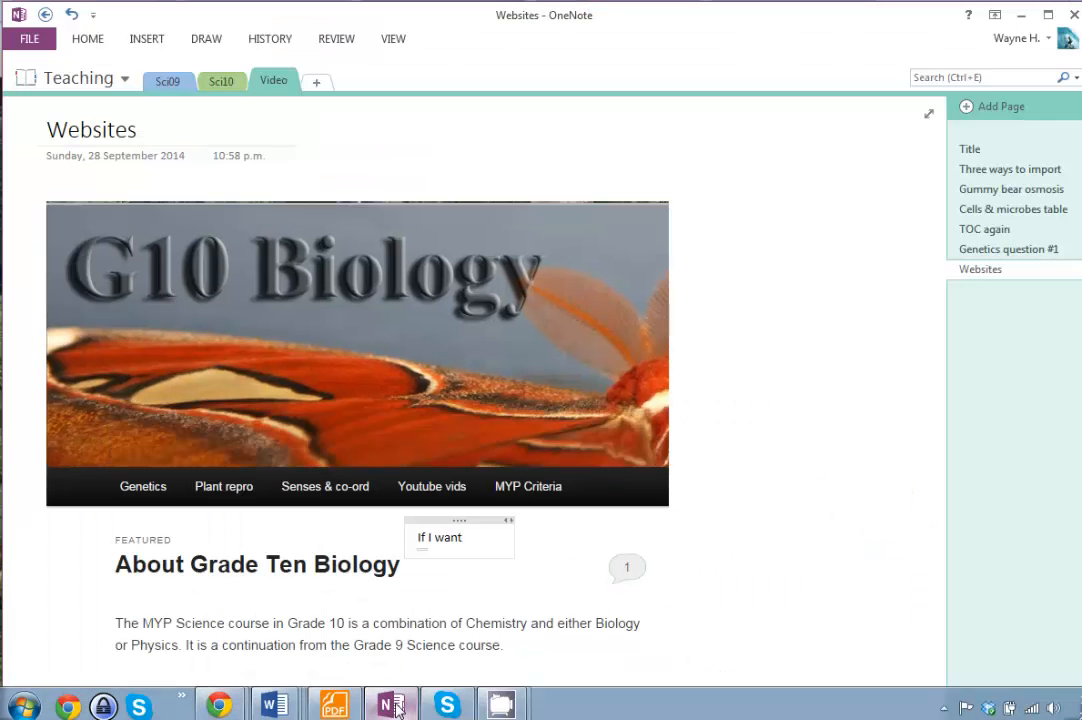
key(Return)
key(Return)
key(Return)
key(Return)
key(Return)
key(Return)
key(Return)
key(Return)
key(Return)
key(Return)
key(Return)
key(Return)
key(Return)
key(Return)
key(Return)
key(Return)
key(Return)
key(Return)
key(Return)
key(Return)
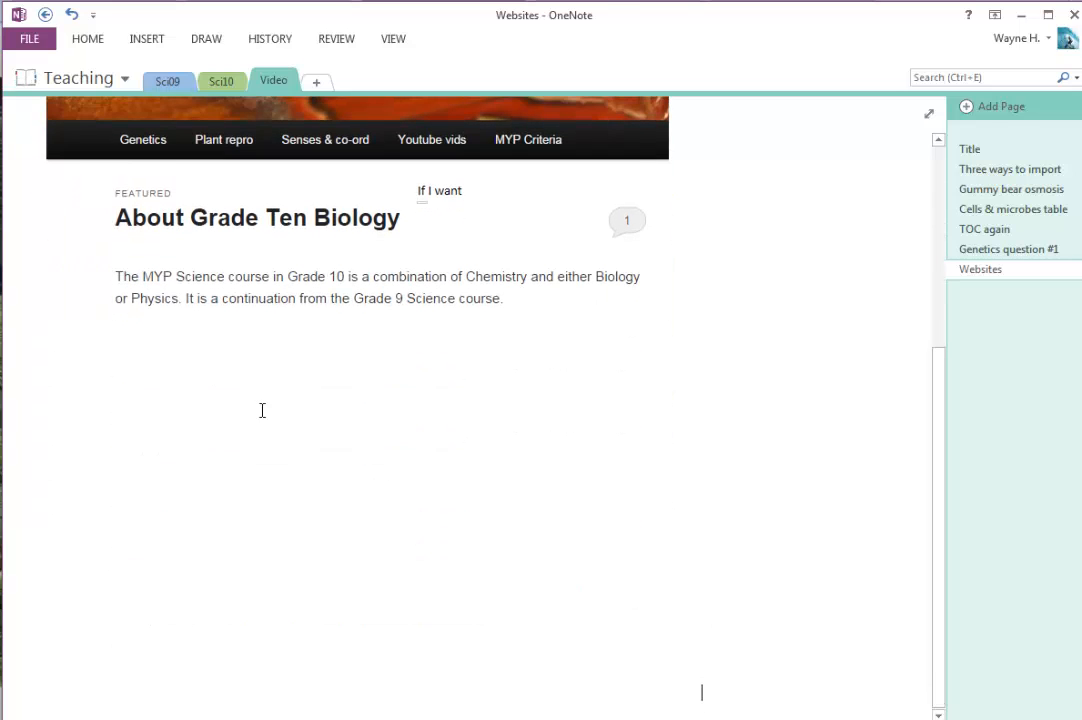
click(122, 348)
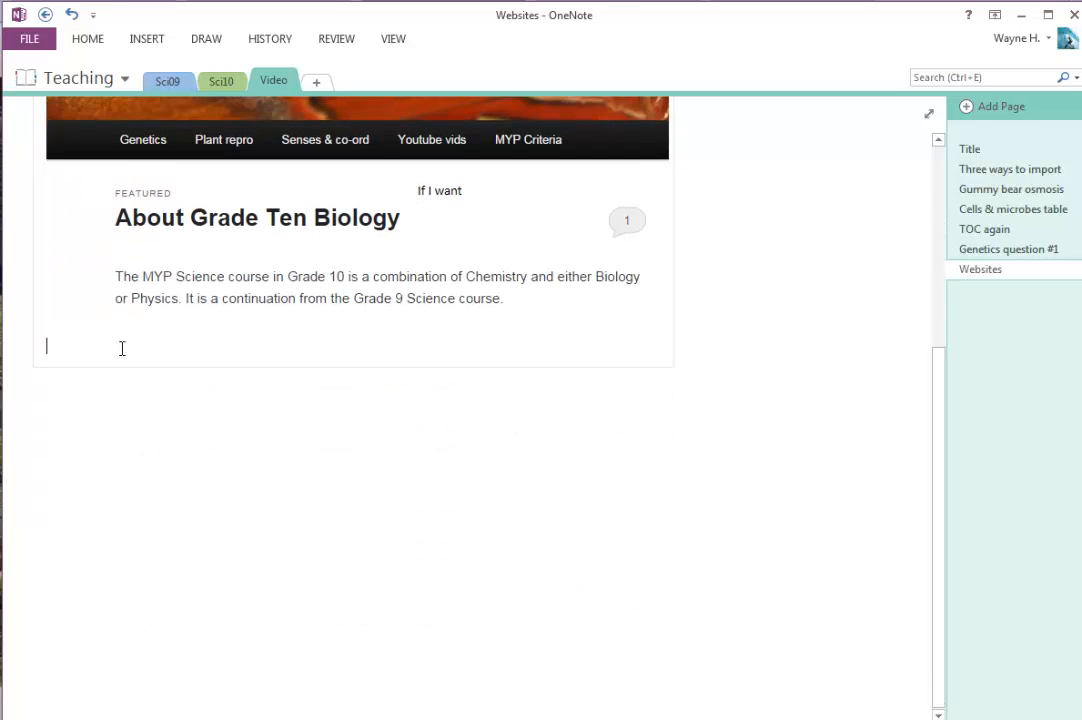
key(ctrl+v)
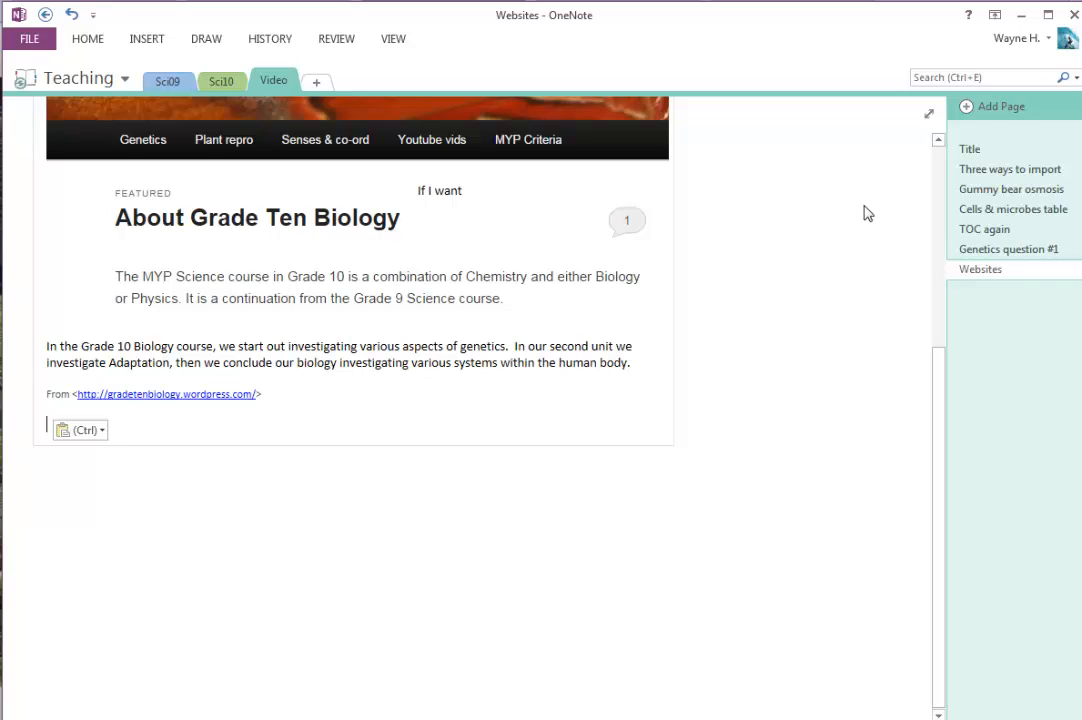
- Open the Three ways to import page to review the list of import methods
click(1005, 172)
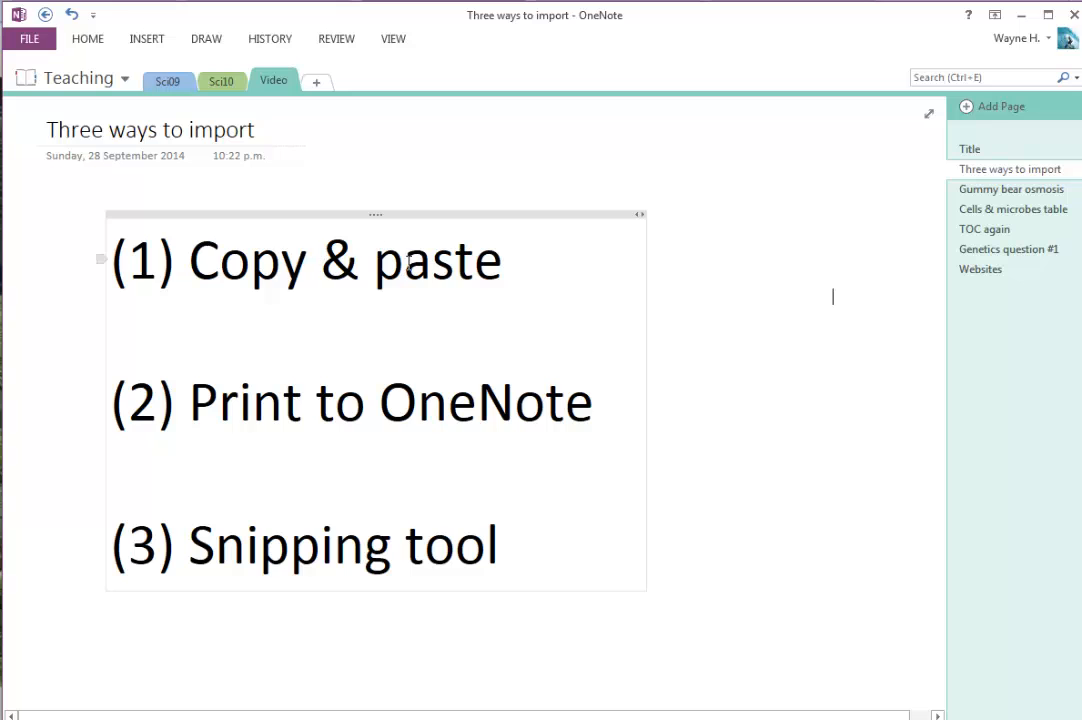